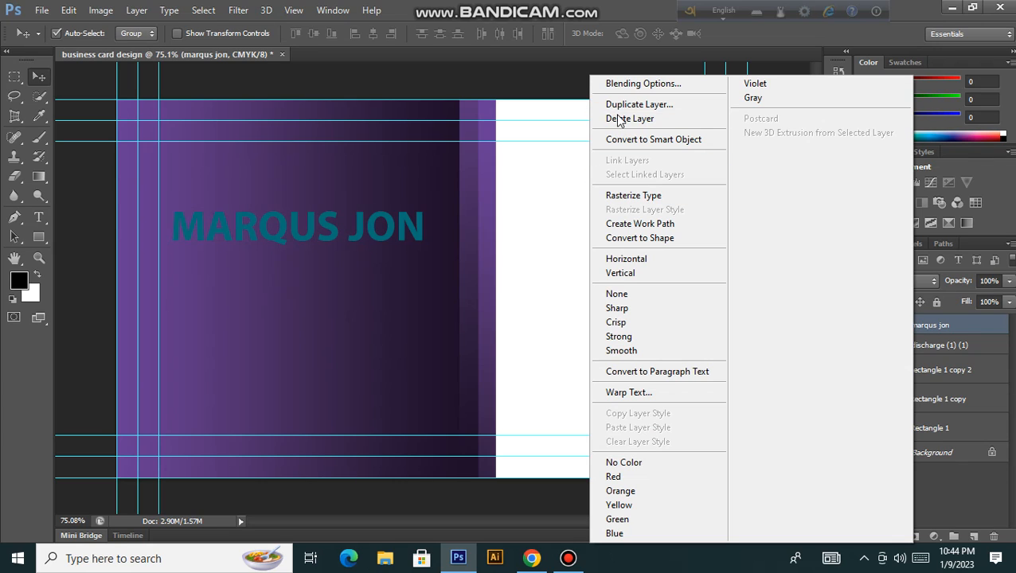
{"action": "left_click", "coordinate": [663, 84]}
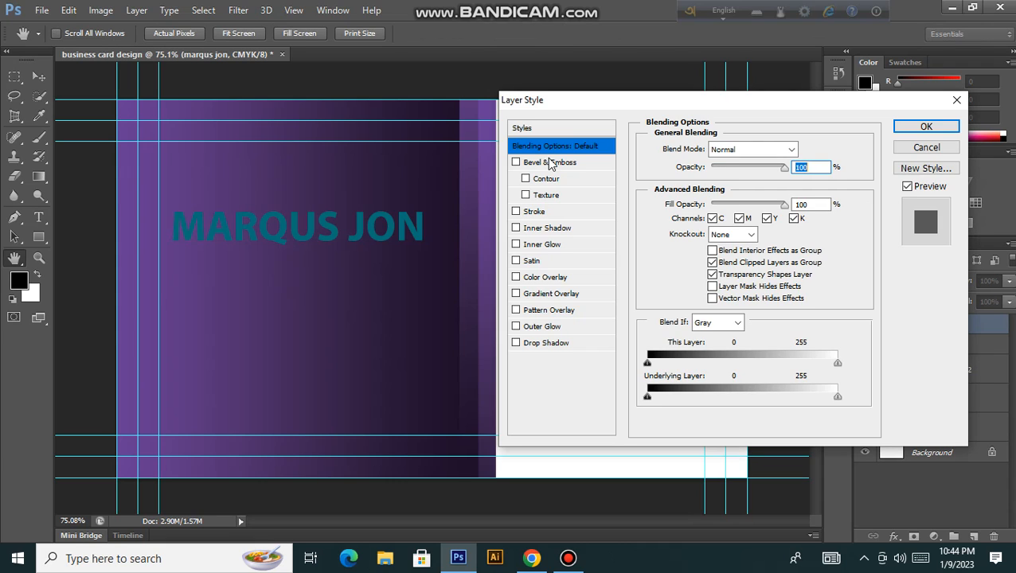
Step: Lower the text's opacity and try the Dissolve, Darken, Multiply and Color Burn blend modes
{"action": "left_click_drag", "start_coordinate": [785, 171], "coordinate": [813, 181]}
{"action": "left_click", "coordinate": [791, 151]}
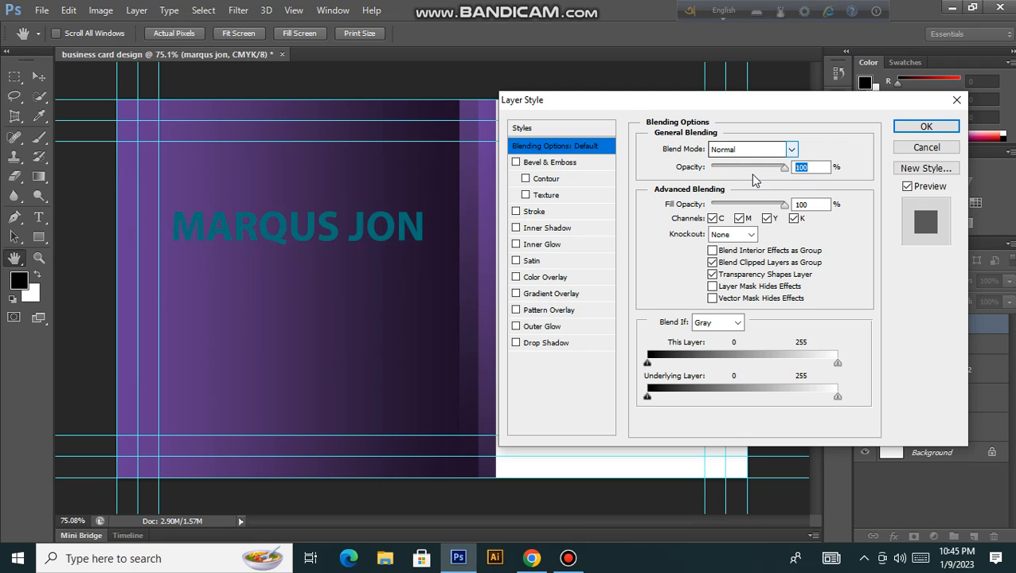
{"action": "left_click", "coordinate": [755, 177]}
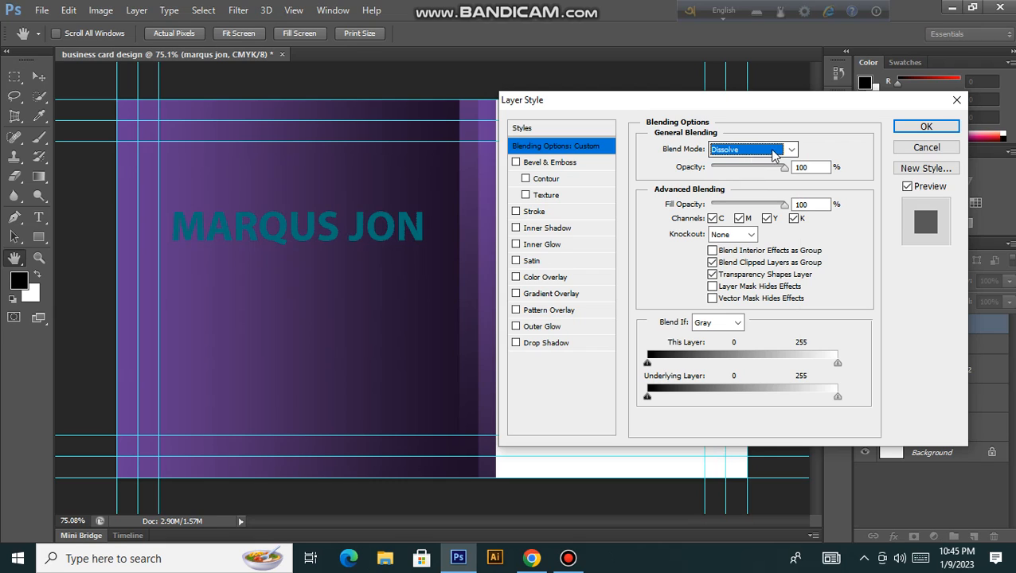
{"action": "left_click", "coordinate": [790, 151]}
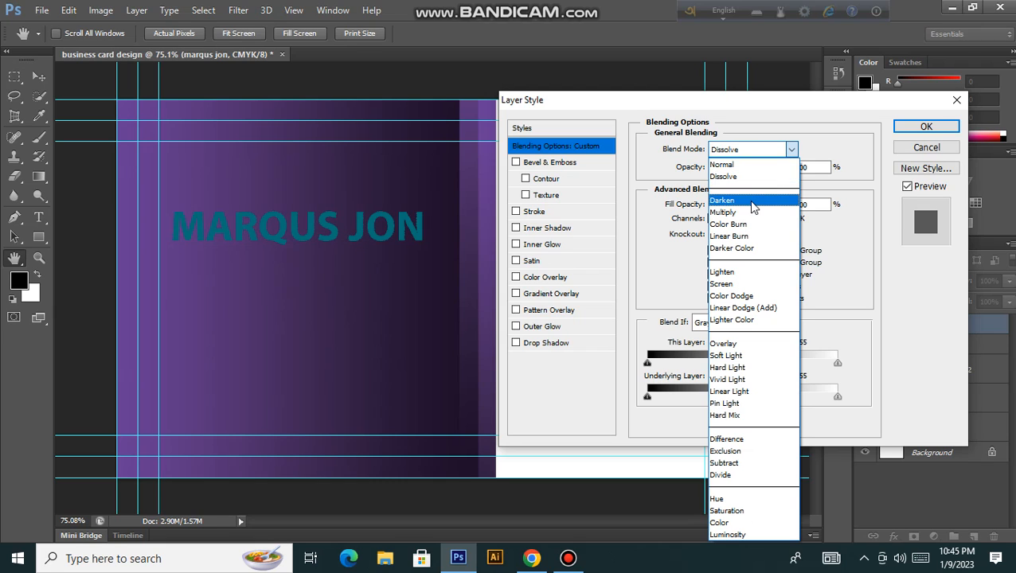
{"action": "left_click", "coordinate": [752, 205]}
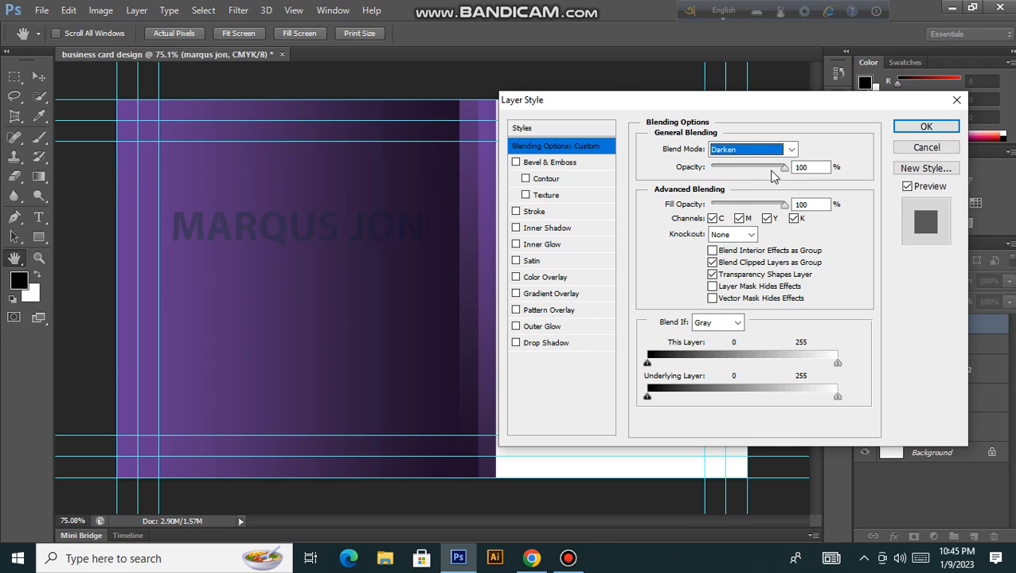
{"action": "left_click", "coordinate": [792, 153]}
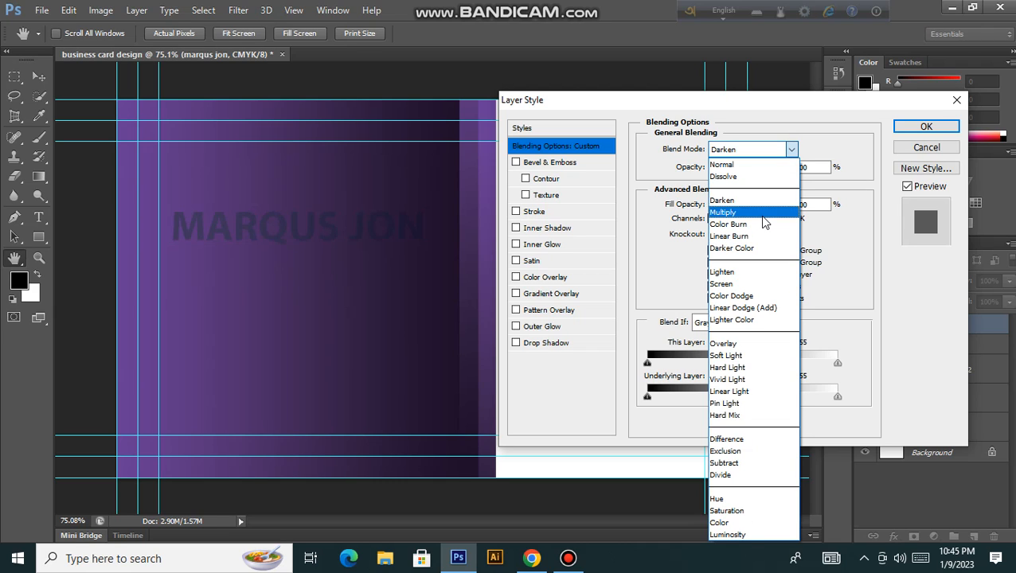
{"action": "left_click", "coordinate": [761, 216]}
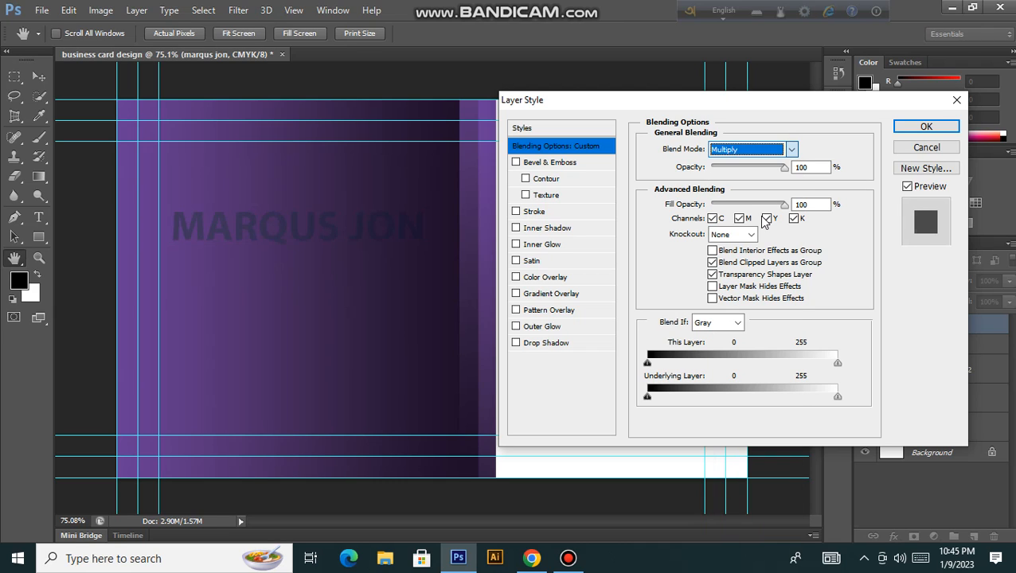
{"action": "left_click", "coordinate": [792, 152]}
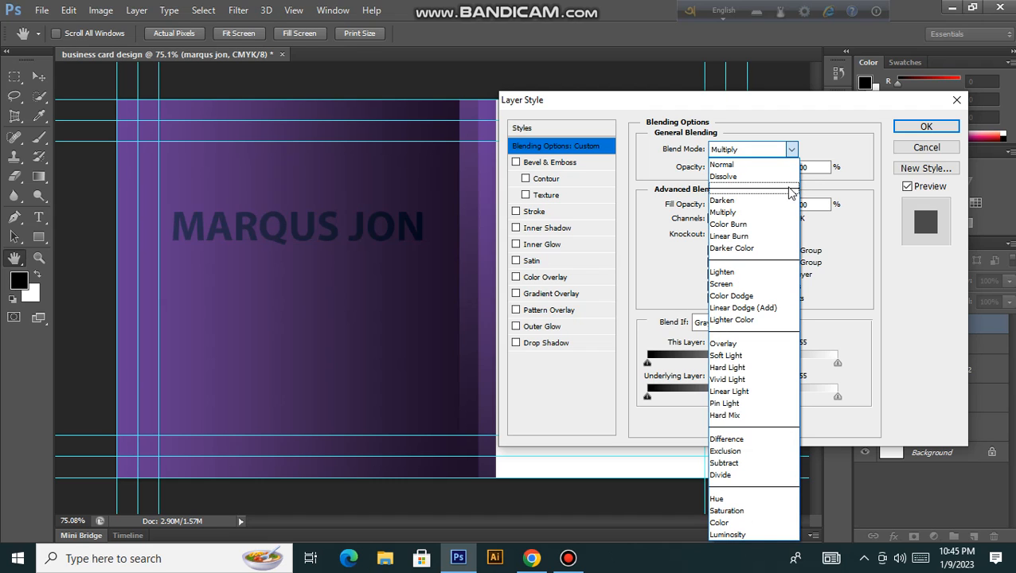
{"action": "left_click", "coordinate": [751, 225]}
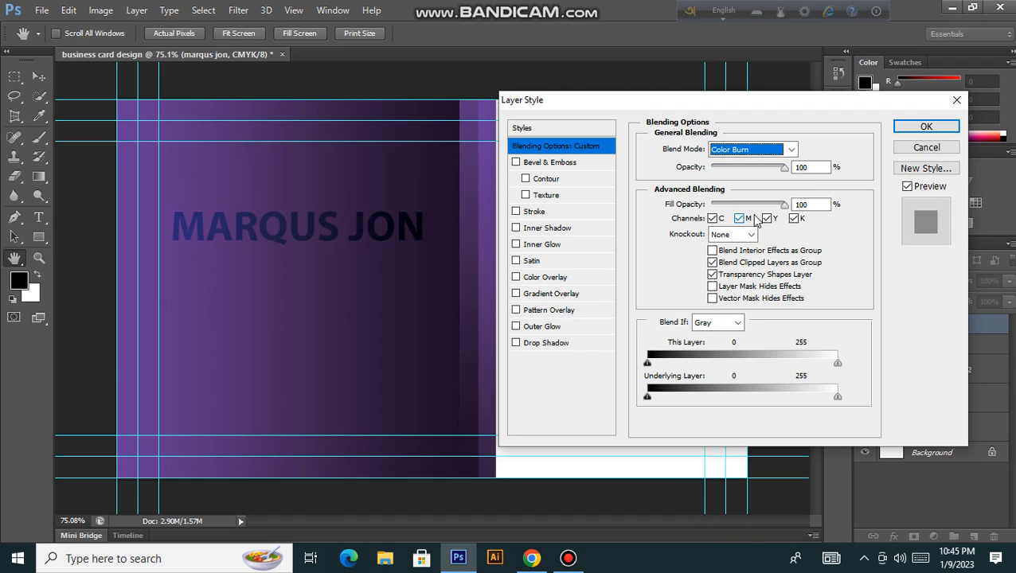
Step: Try Darker Color, Lighten, Hard Light and Soft Light, then settle on Lighter Color
{"action": "left_click", "coordinate": [792, 150]}
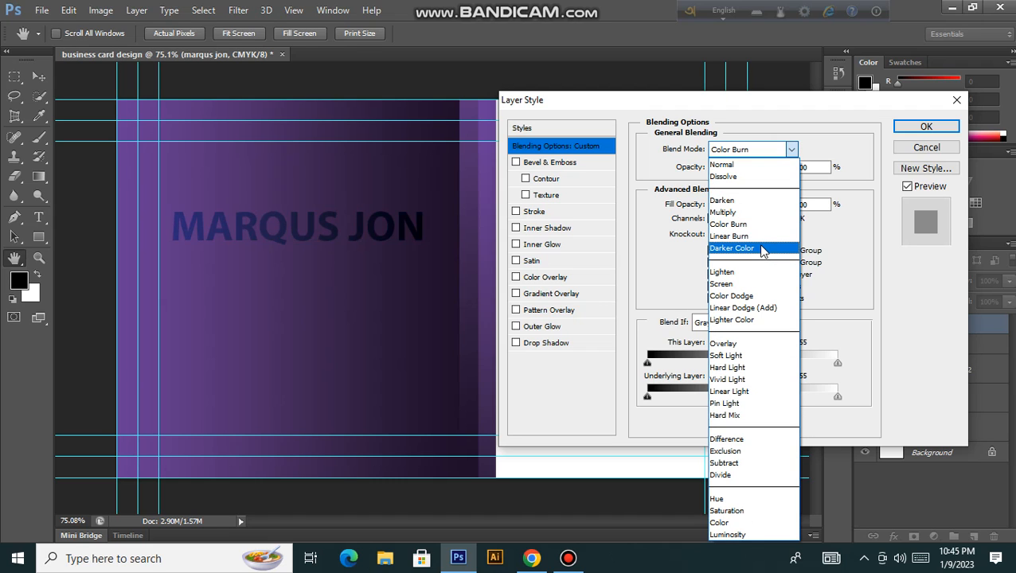
{"action": "left_click", "coordinate": [760, 249]}
{"action": "left_click", "coordinate": [790, 150]}
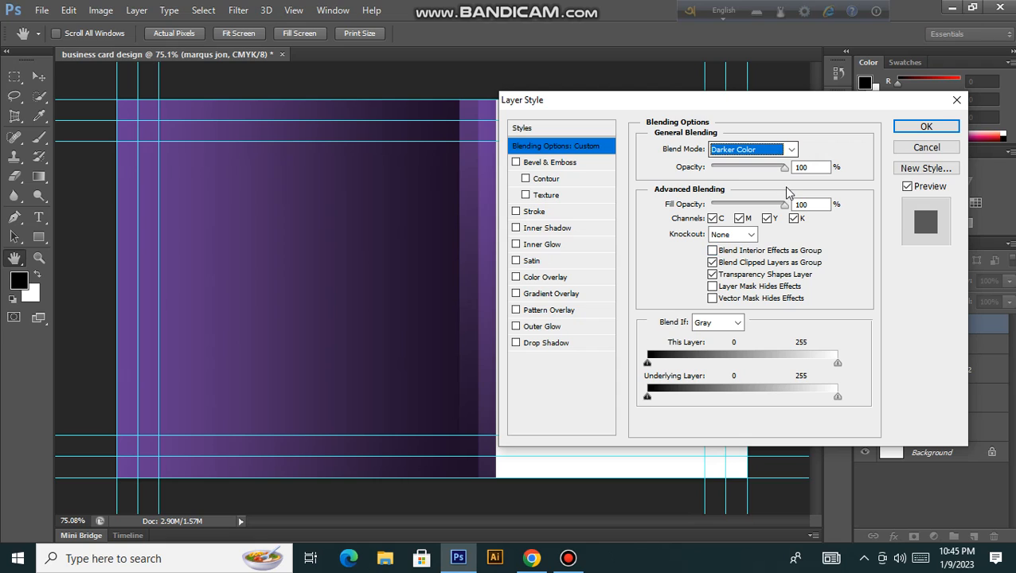
{"action": "left_click", "coordinate": [762, 273]}
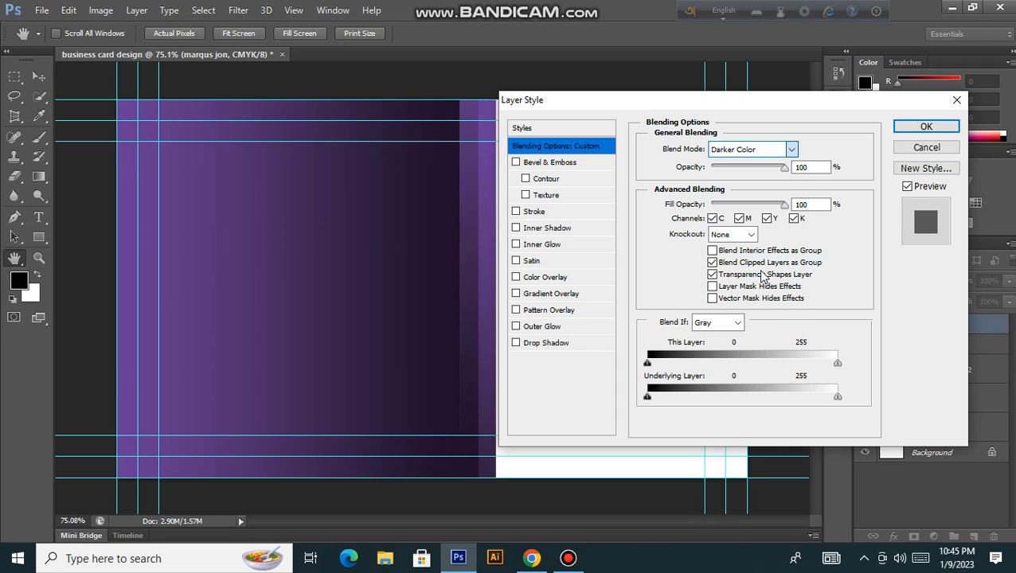
{"action": "left_click", "coordinate": [791, 149]}
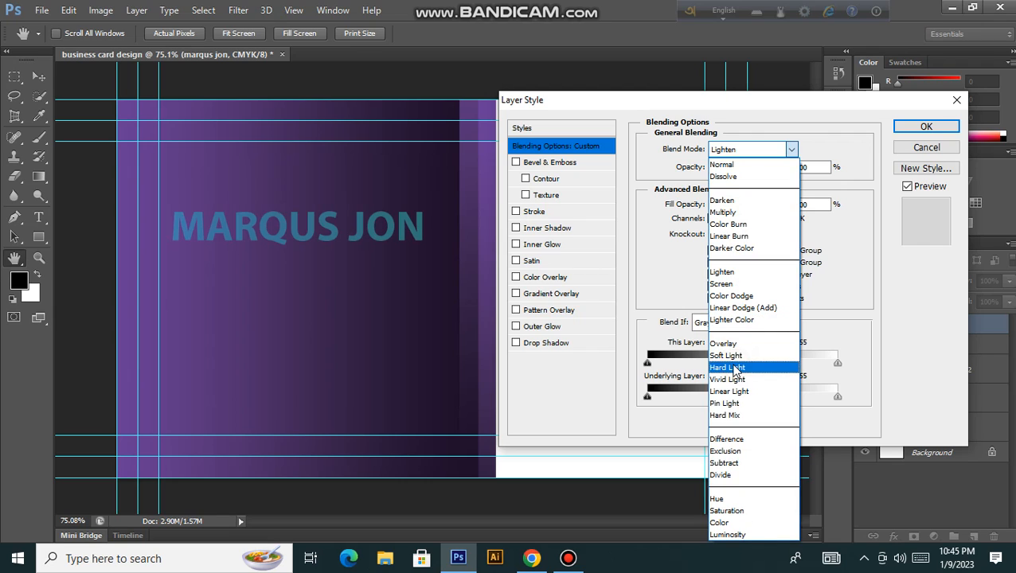
{"action": "left_click", "coordinate": [736, 367]}
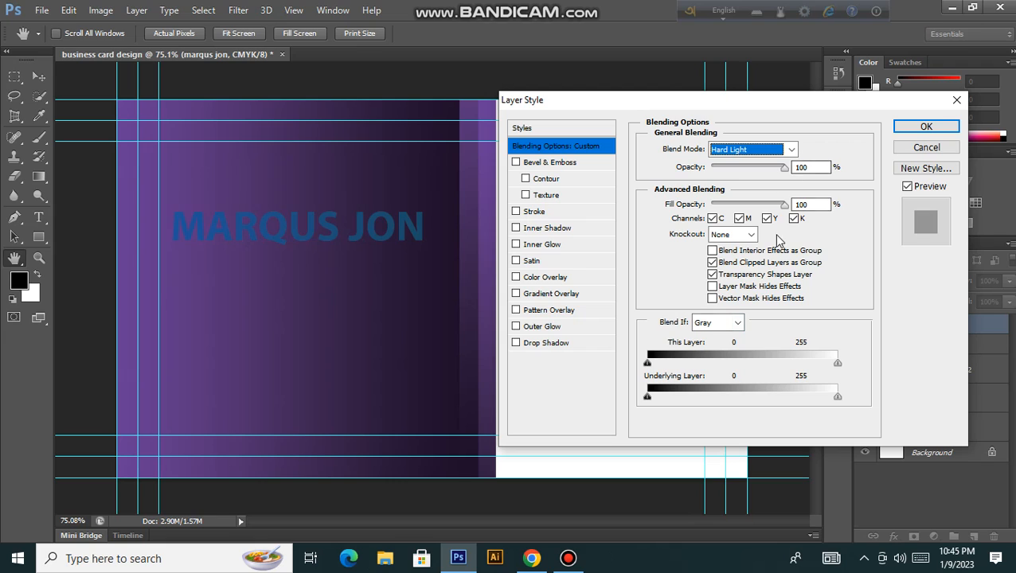
{"action": "left_click", "coordinate": [791, 149]}
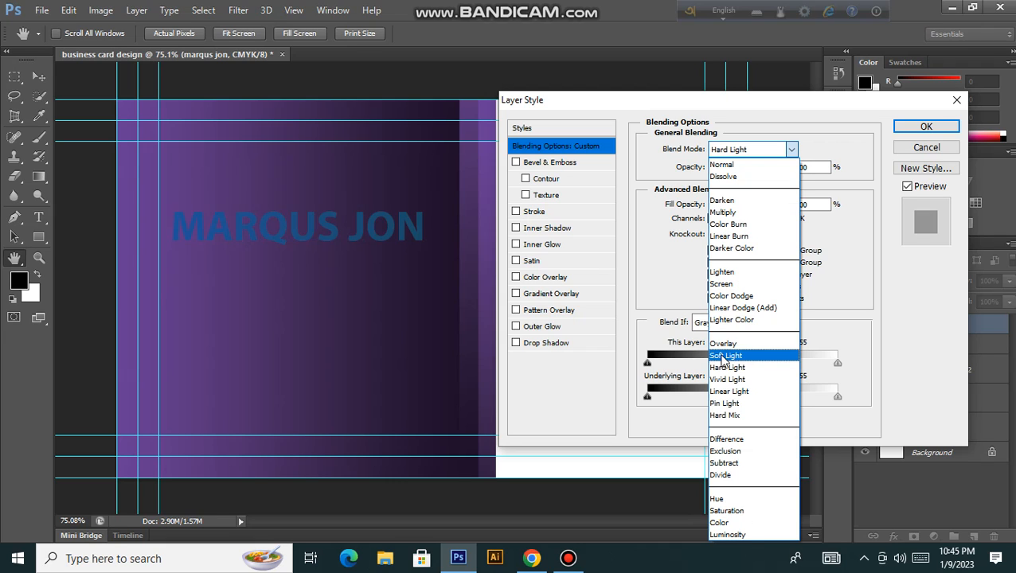
{"action": "left_click", "coordinate": [726, 356]}
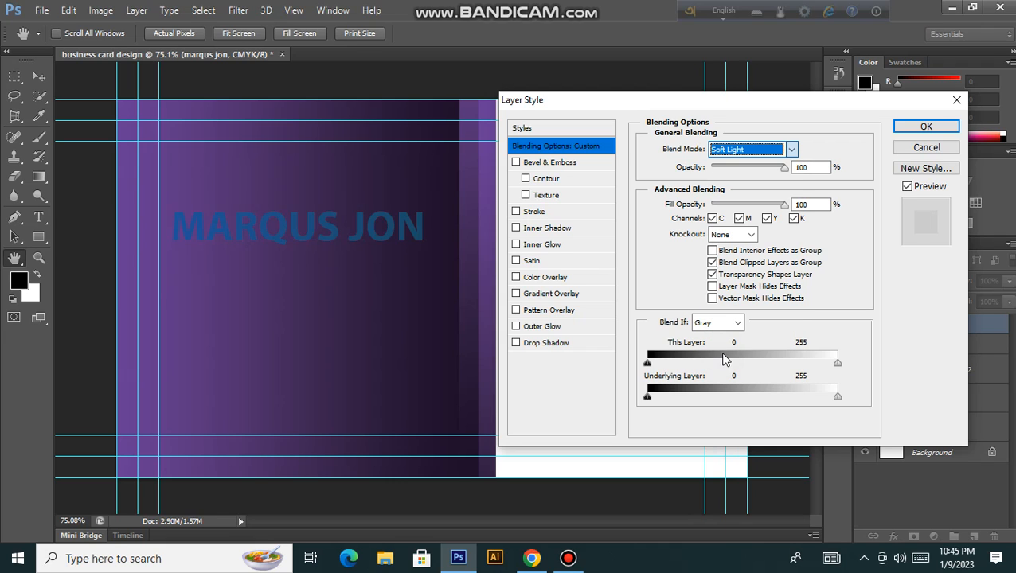
{"action": "left_click", "coordinate": [790, 150]}
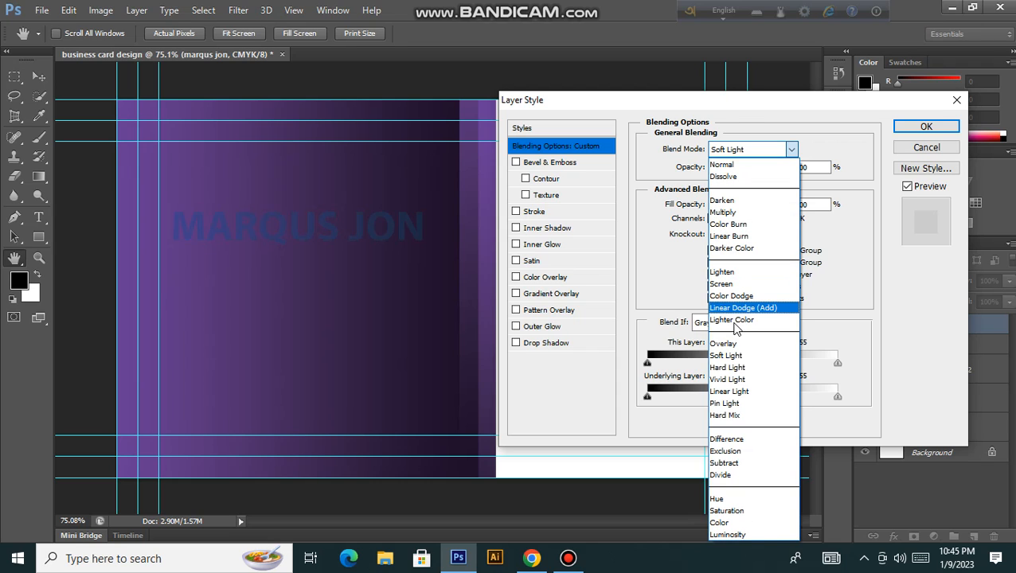
{"action": "left_click", "coordinate": [732, 320]}
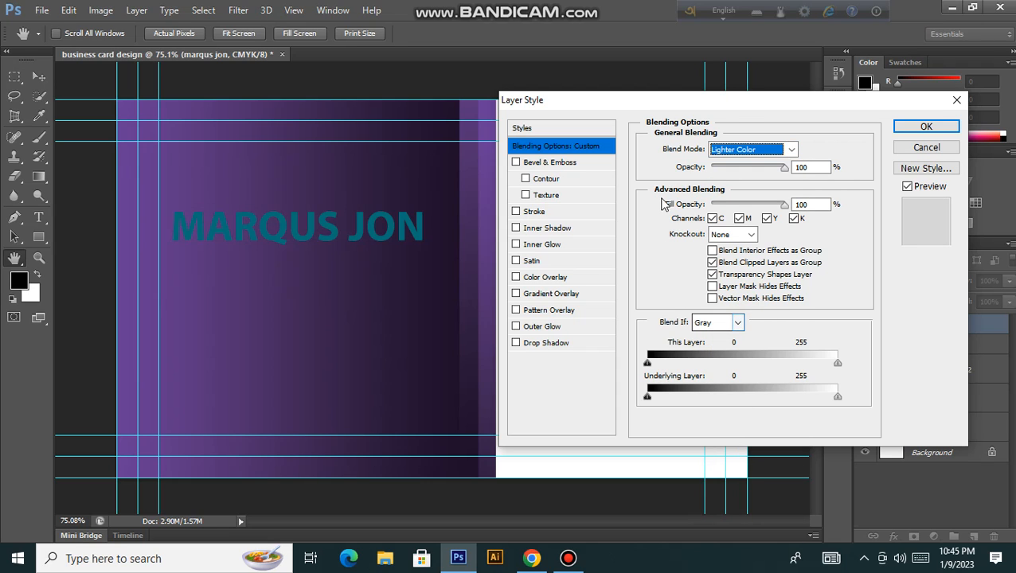
Step: Try Shallow and Deep knockout on the text, then set Knockout back to None
{"action": "left_click", "coordinate": [643, 241]}
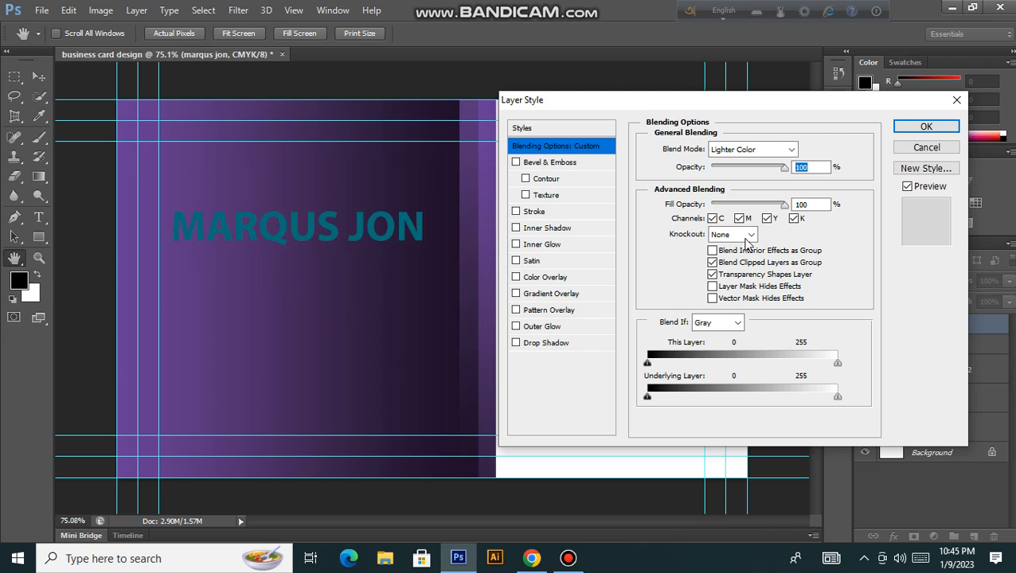
{"action": "left_click", "coordinate": [750, 236]}
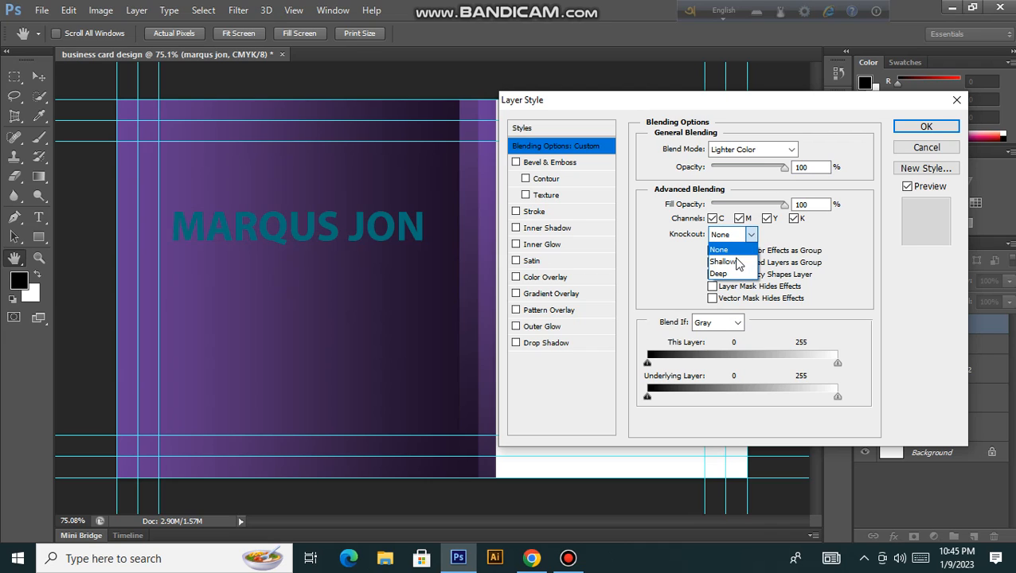
{"action": "left_click", "coordinate": [728, 264]}
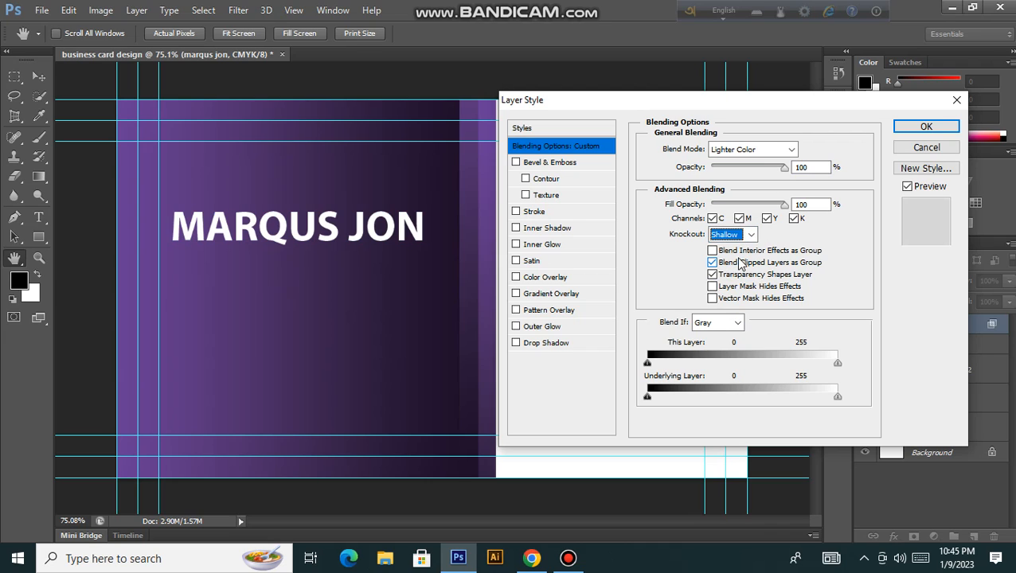
{"action": "left_click", "coordinate": [724, 235]}
{"action": "left_click", "coordinate": [725, 275]}
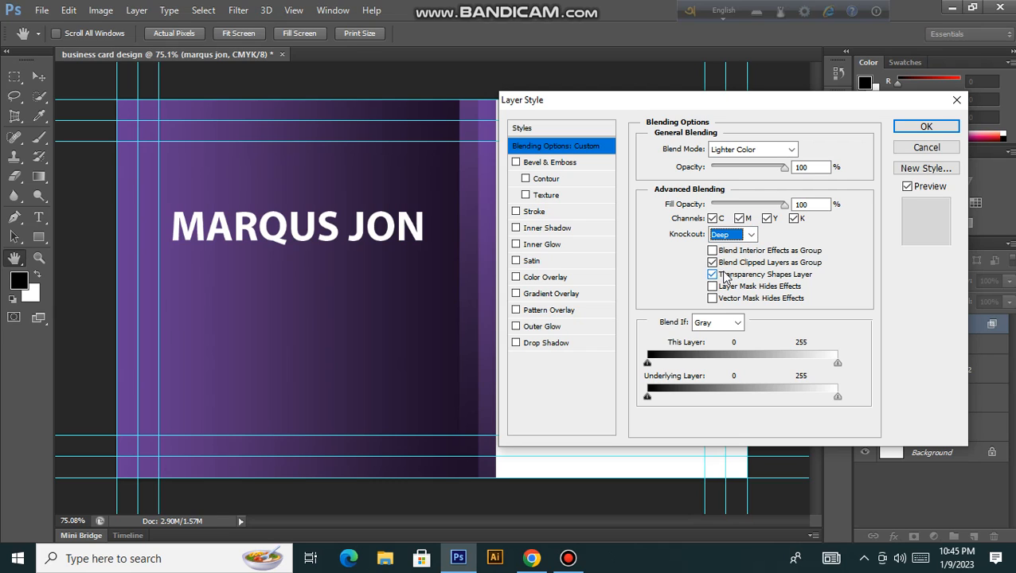
{"action": "left_click", "coordinate": [741, 235]}
{"action": "left_click", "coordinate": [720, 251]}
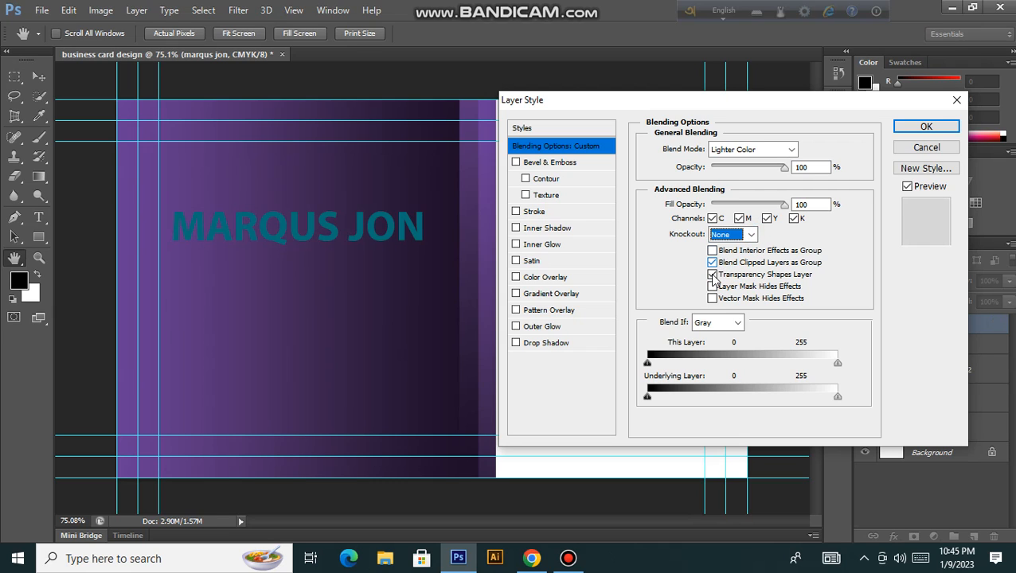
Step: Toggle the mask hide-effects options and pull This Layer's Blend If white point to 186
{"action": "left_click", "coordinate": [713, 288]}
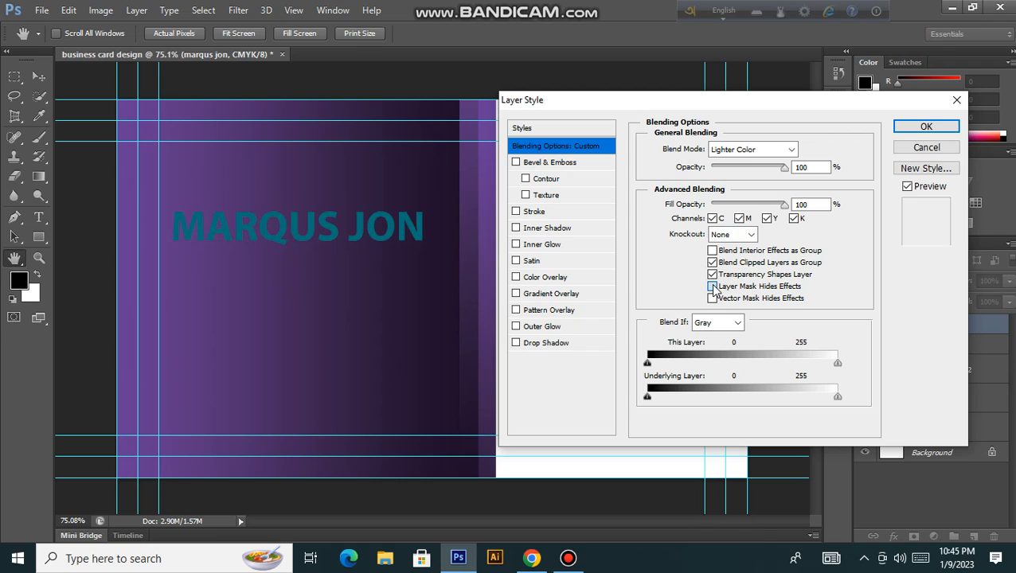
{"action": "left_click", "coordinate": [713, 287]}
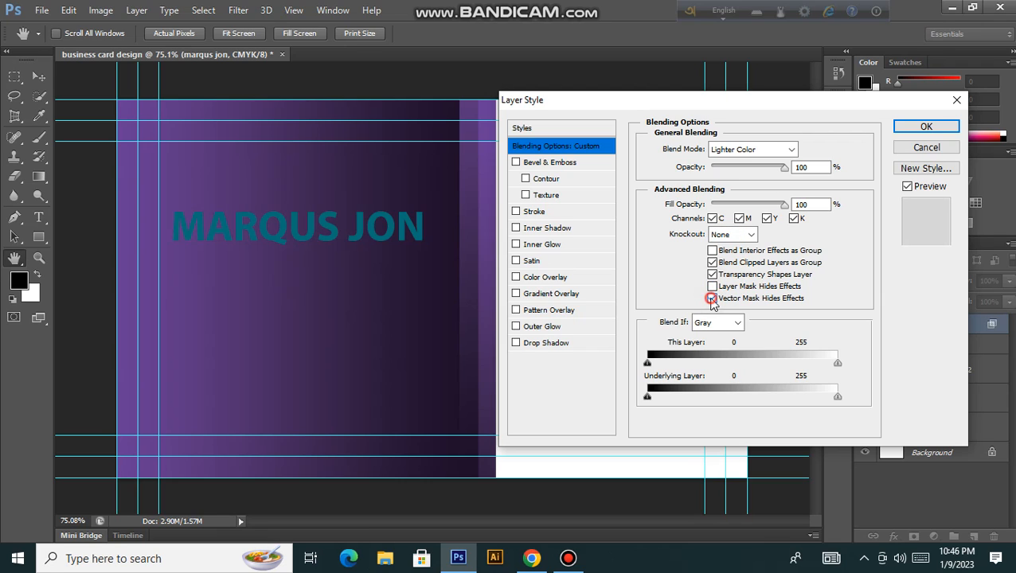
{"action": "left_click", "coordinate": [712, 299]}
{"action": "left_click_drag", "start_coordinate": [687, 358], "coordinate": [620, 363]}
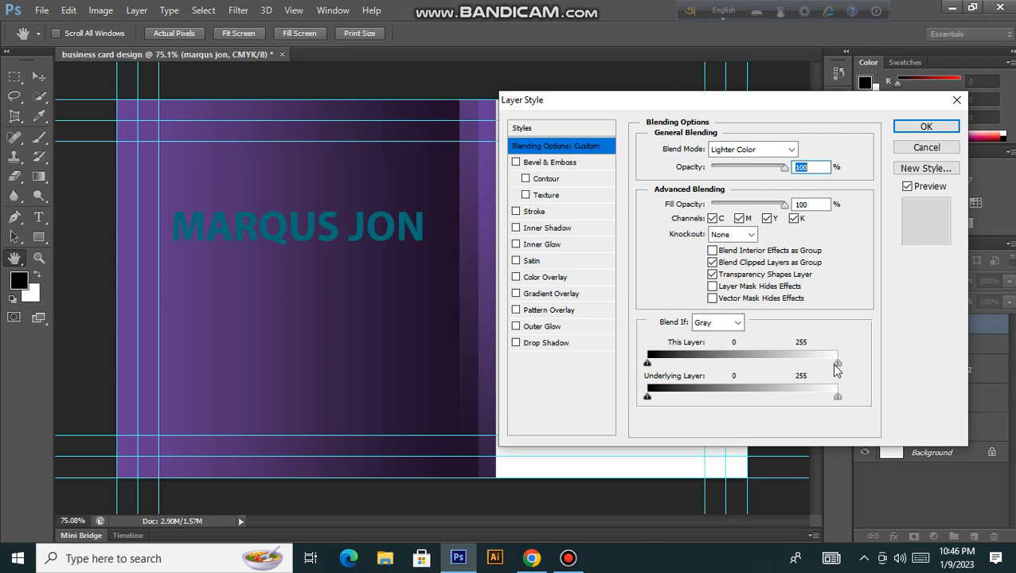
{"action": "left_click_drag", "start_coordinate": [837, 364], "coordinate": [816, 365]}
{"action": "left_click_drag", "start_coordinate": [815, 363], "coordinate": [786, 363]}
Step: Add a Bevel & Emboss to the text and adjust its depth to 195% and its size
{"action": "left_click", "coordinate": [549, 162]}
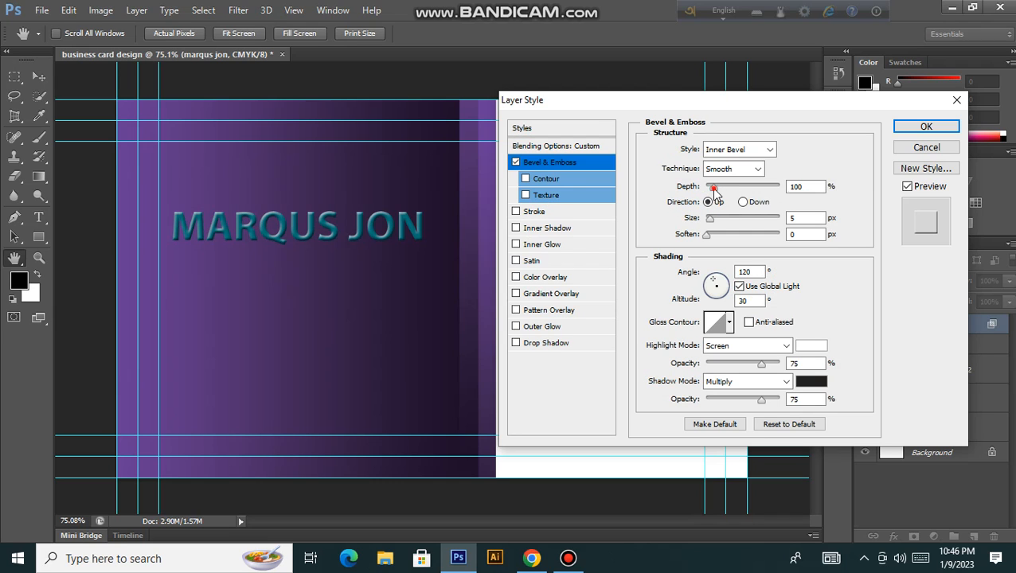
{"action": "left_click_drag", "start_coordinate": [724, 191], "coordinate": [770, 189]}
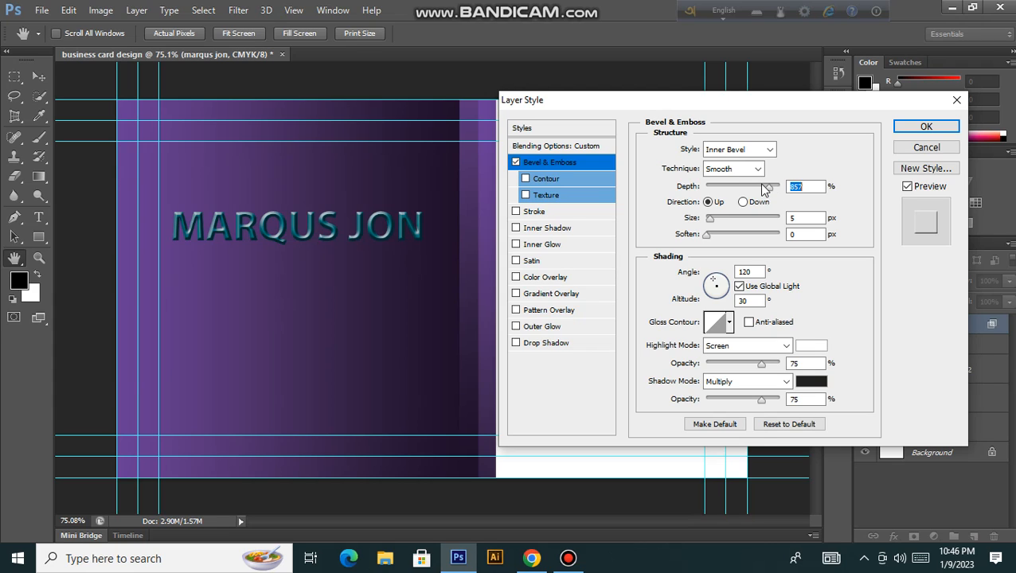
{"action": "left_click_drag", "start_coordinate": [762, 189], "coordinate": [722, 194]}
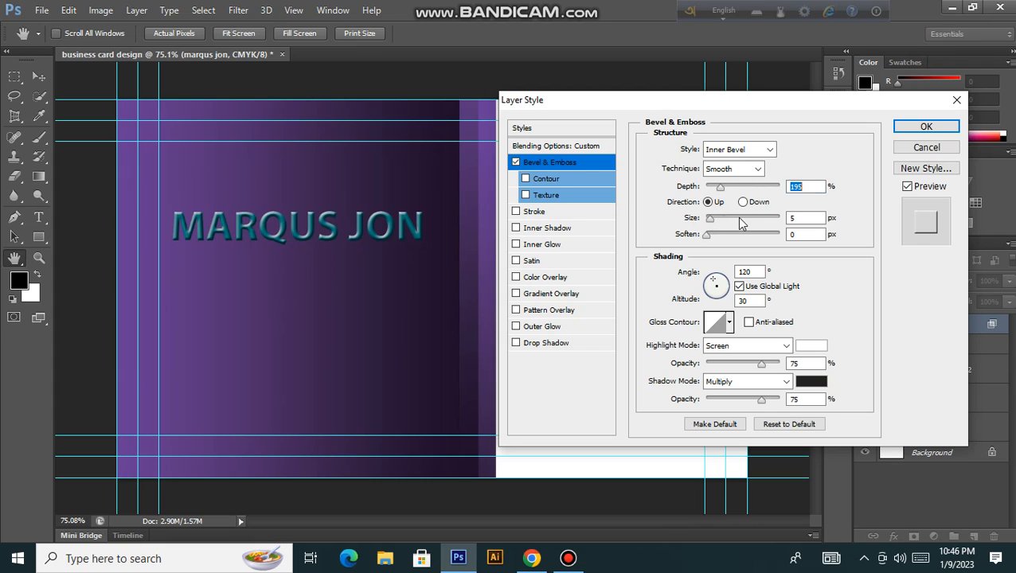
{"action": "mouse_move", "coordinate": [711, 224]}
{"action": "left_mouse_down"}
{"action": "mouse_move", "coordinate": [732, 224]}
{"action": "mouse_move", "coordinate": [705, 231]}
{"action": "mouse_move", "coordinate": [718, 231]}
{"action": "left_mouse_up"}
Step: Lower the bevel Size to 9 px and soften its edges by 6 px
{"action": "left_click", "coordinate": [801, 215]}
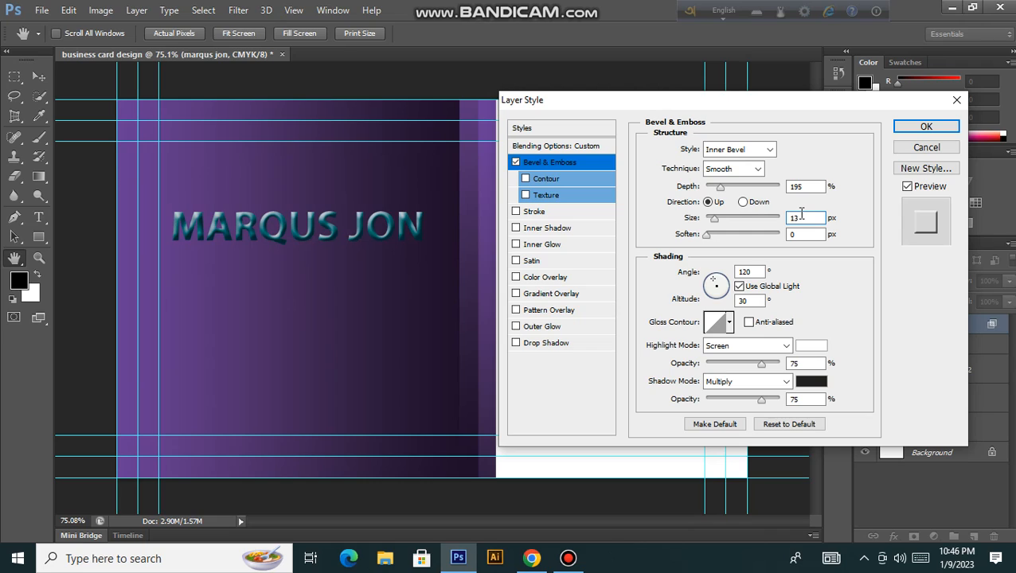
{"action": "left_click", "coordinate": [800, 215]}
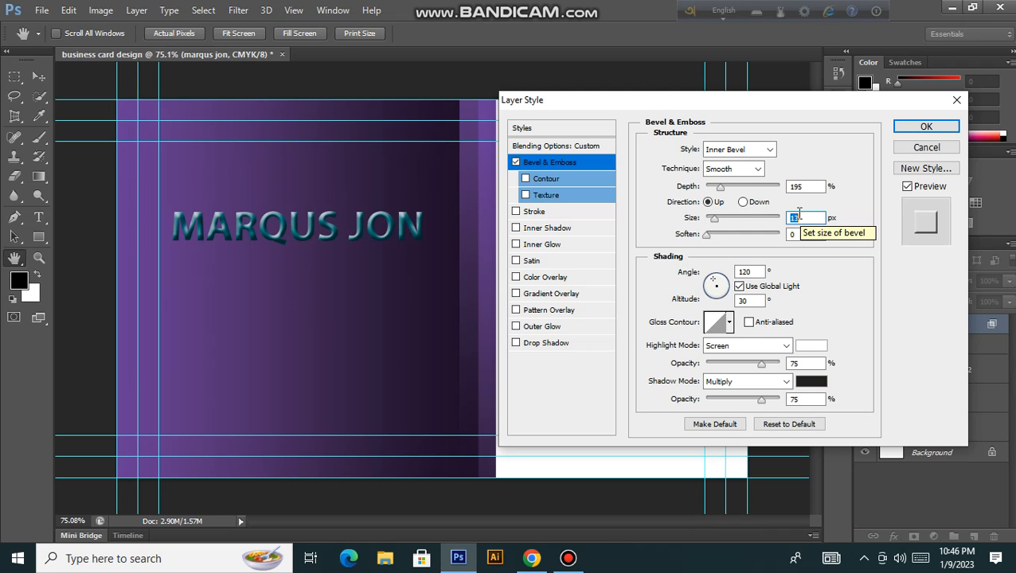
{"action": "key", "text": "Down"}
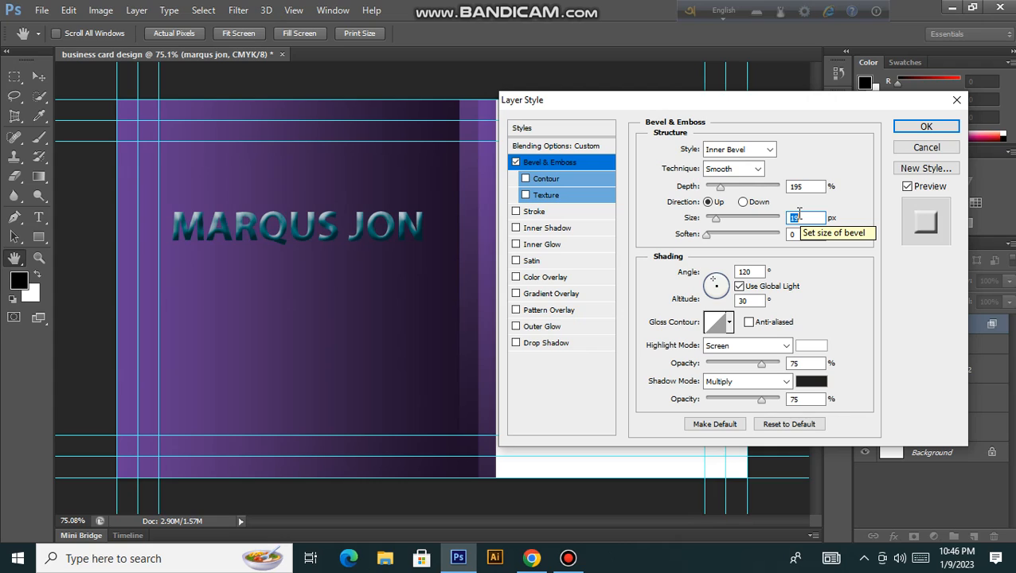
{"action": "key", "text": "Down"}
{"action": "key", "text": "Down"}
{"action": "key", "text": "Down"}
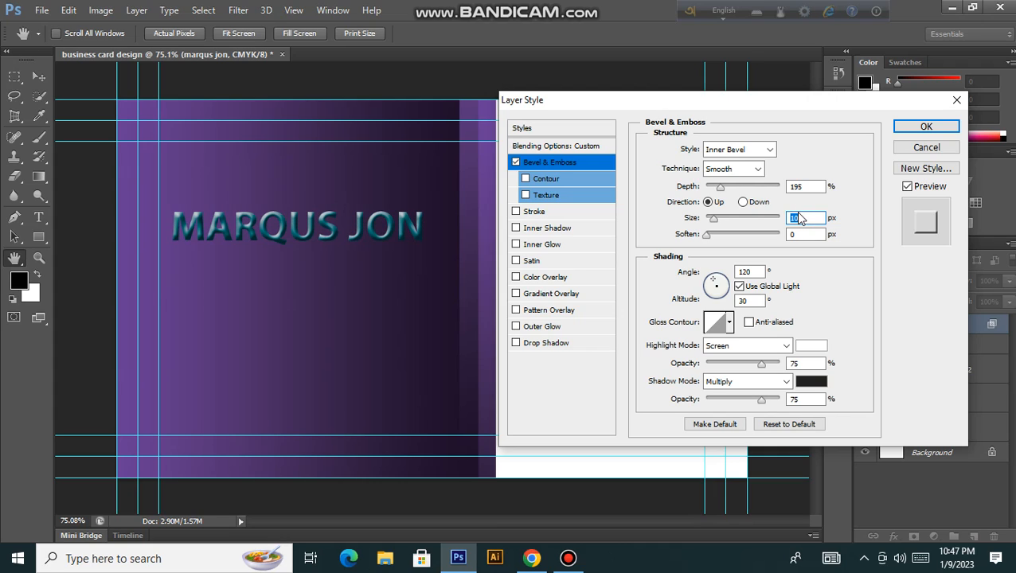
{"action": "key", "text": "Down"}
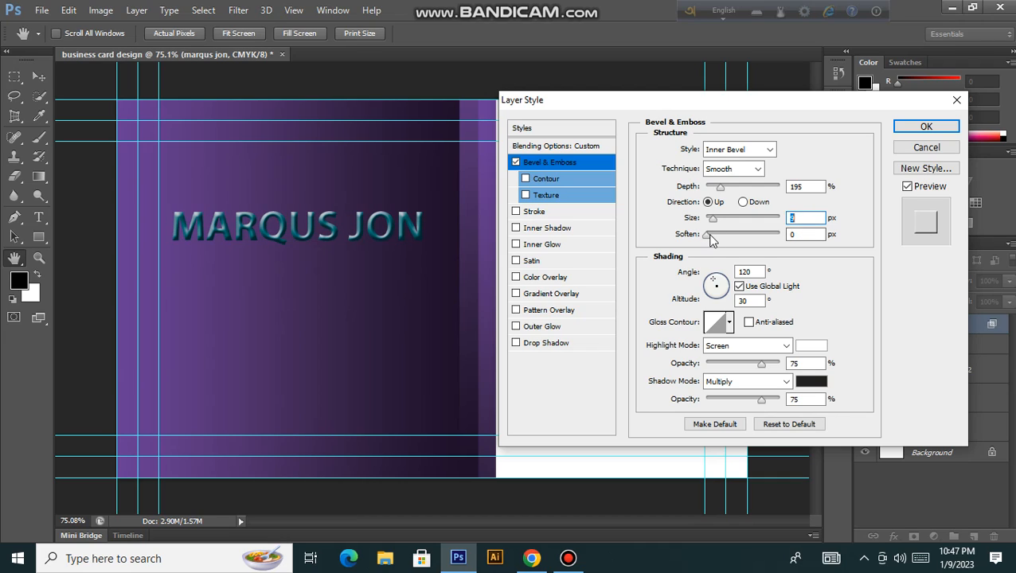
{"action": "left_click_drag", "start_coordinate": [710, 235], "coordinate": [741, 237]}
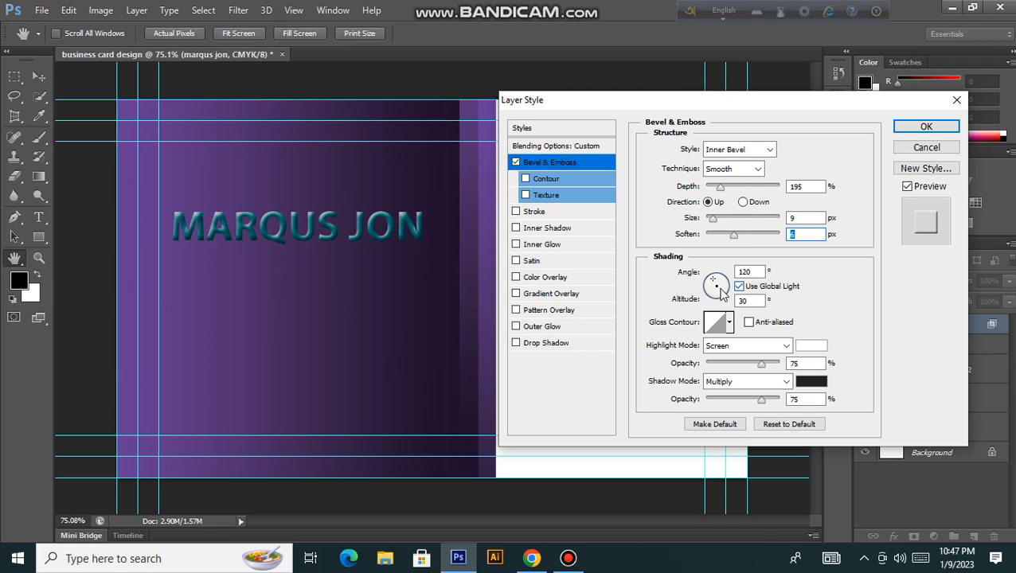
Step: Light the bevel from a 180° angle at 53° altitude and try several first-row gloss contours
{"action": "mouse_move", "coordinate": [717, 288]}
{"action": "left_mouse_down"}
{"action": "mouse_move", "coordinate": [717, 302]}
{"action": "mouse_move", "coordinate": [710, 293]}
{"action": "left_mouse_up"}
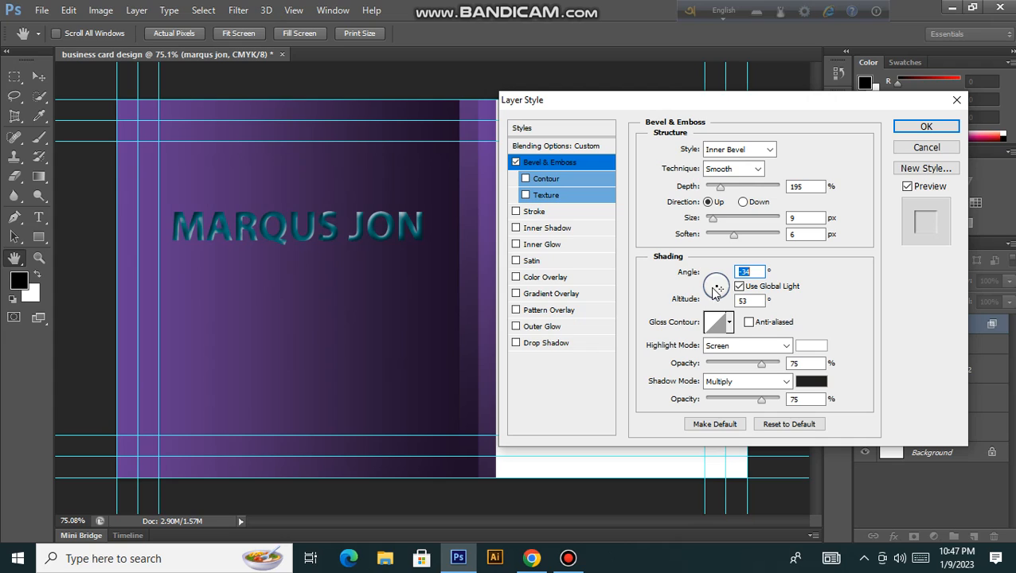
{"action": "left_click", "coordinate": [730, 323]}
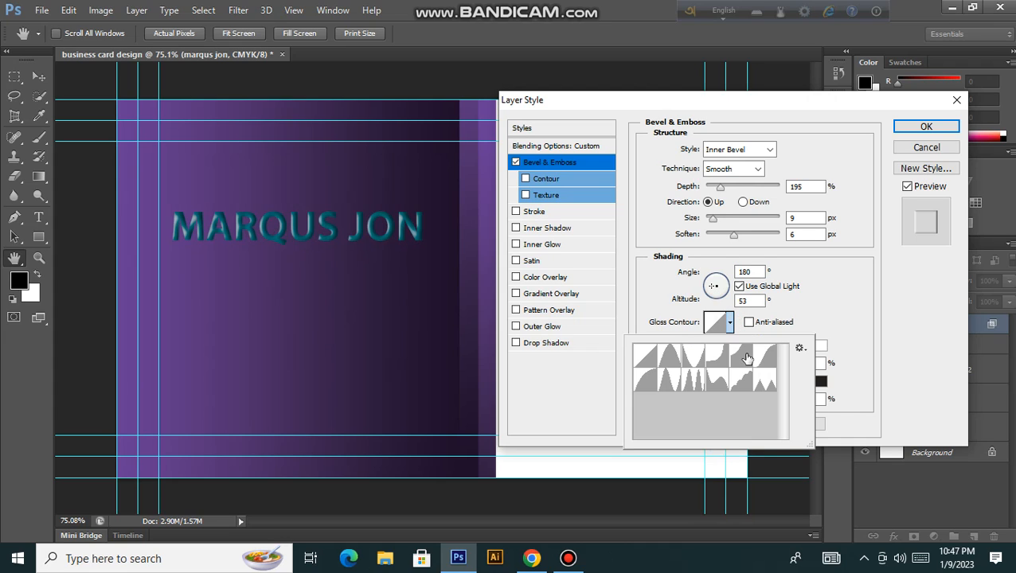
{"action": "left_click", "coordinate": [747, 359]}
{"action": "left_click", "coordinate": [721, 358]}
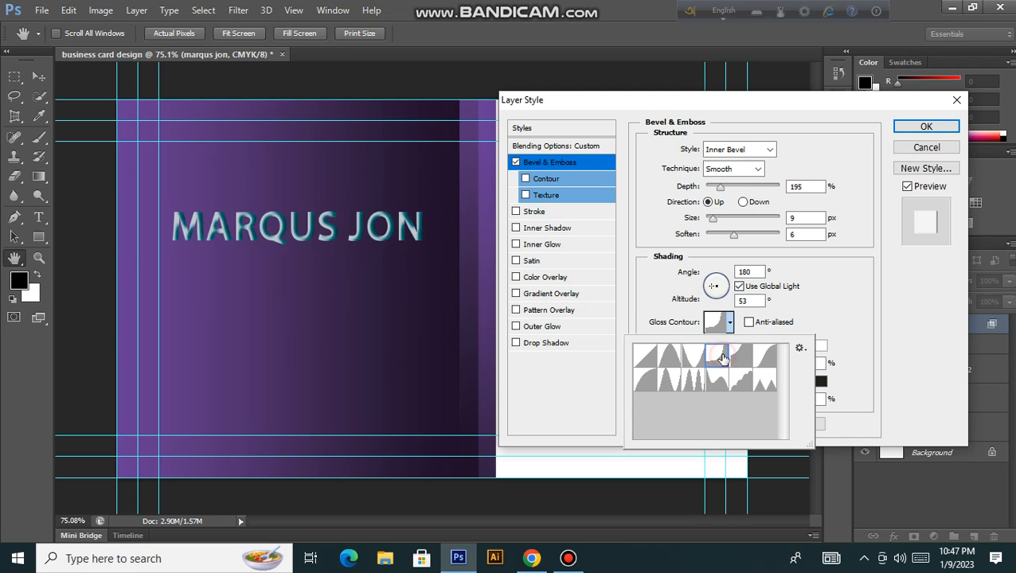
{"action": "left_click", "coordinate": [685, 360]}
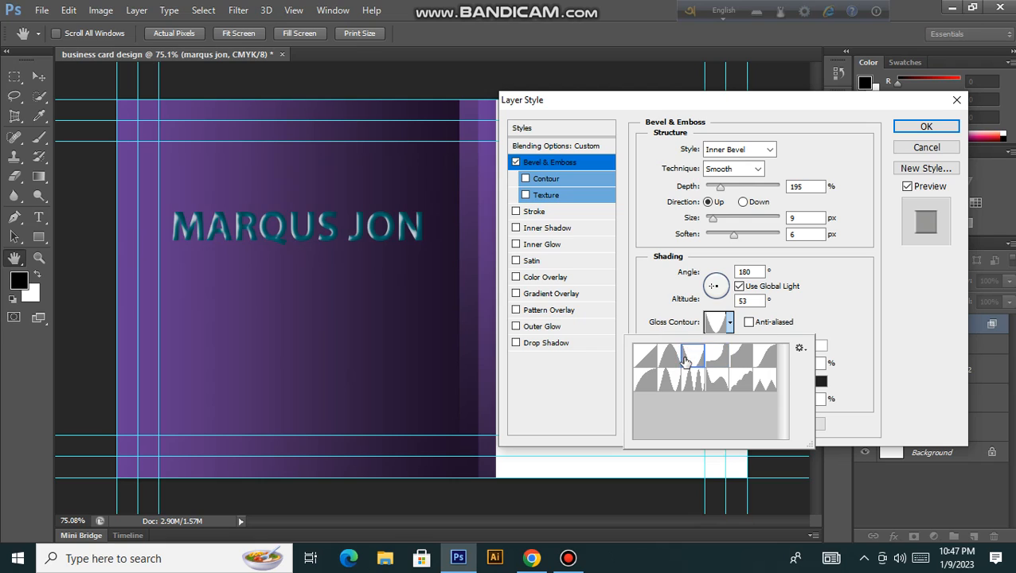
{"action": "left_click", "coordinate": [651, 361]}
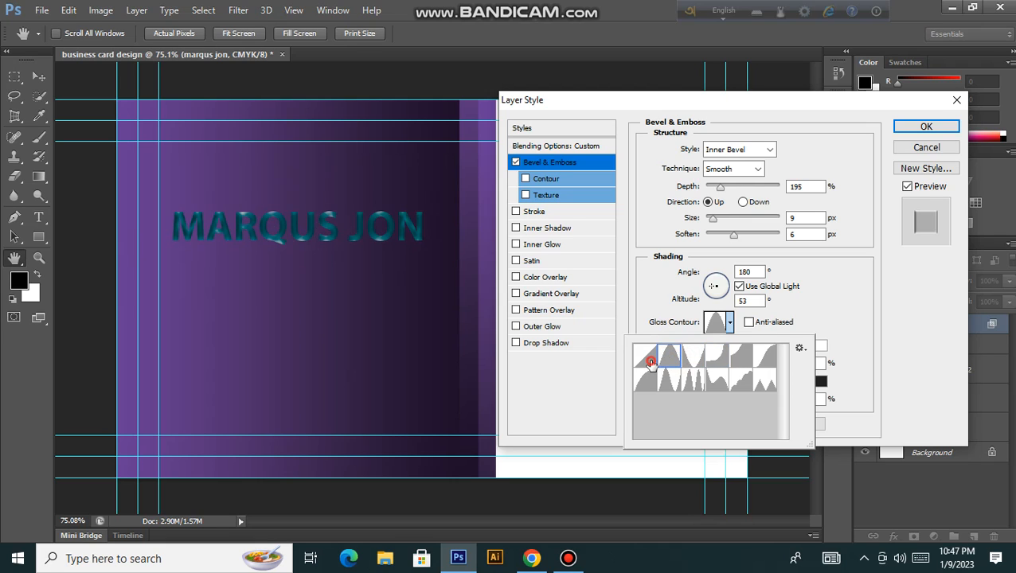
Step: Try the second-row gloss contour presets, then return to the plain Linear contour
{"action": "left_click", "coordinate": [650, 388]}
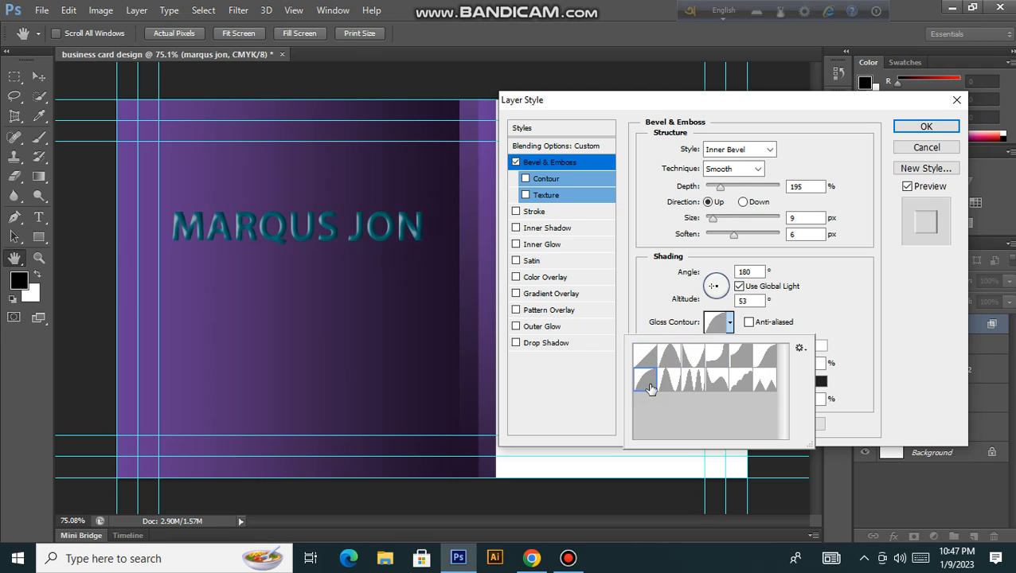
{"action": "left_click", "coordinate": [674, 382]}
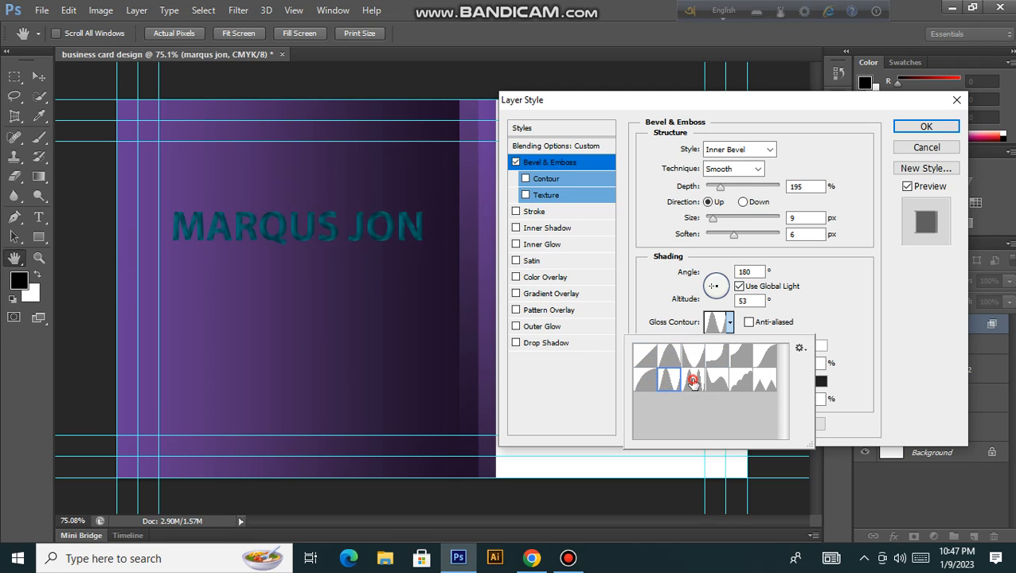
{"action": "left_click", "coordinate": [691, 381]}
{"action": "left_click", "coordinate": [714, 383]}
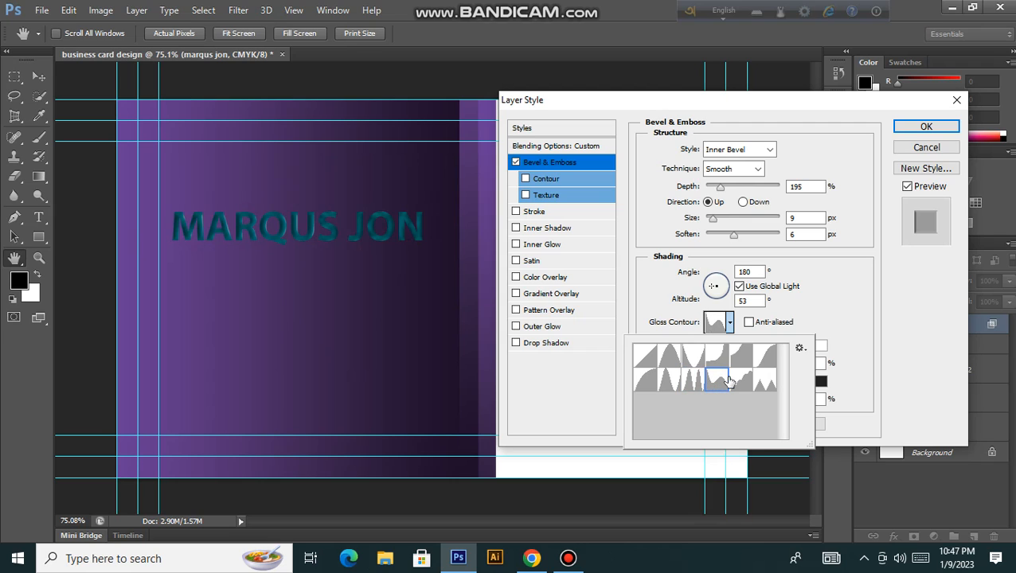
{"action": "left_click", "coordinate": [740, 380]}
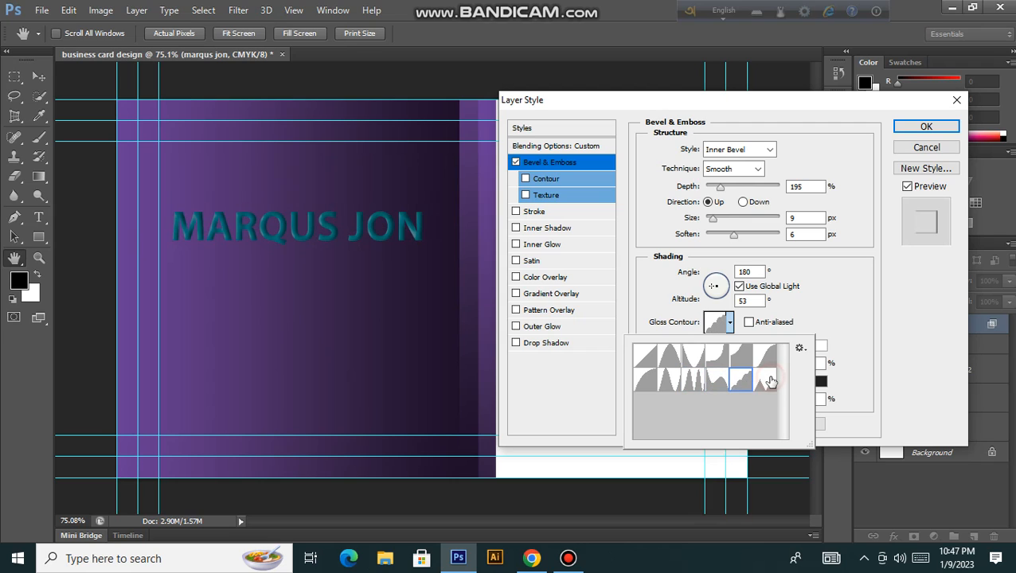
{"action": "left_click", "coordinate": [769, 380]}
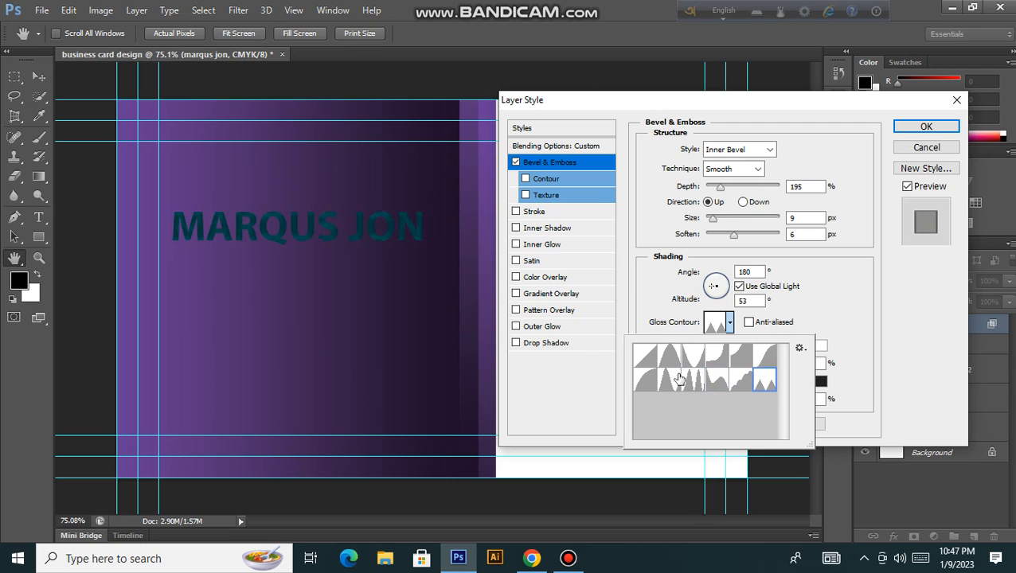
{"action": "left_click", "coordinate": [650, 356]}
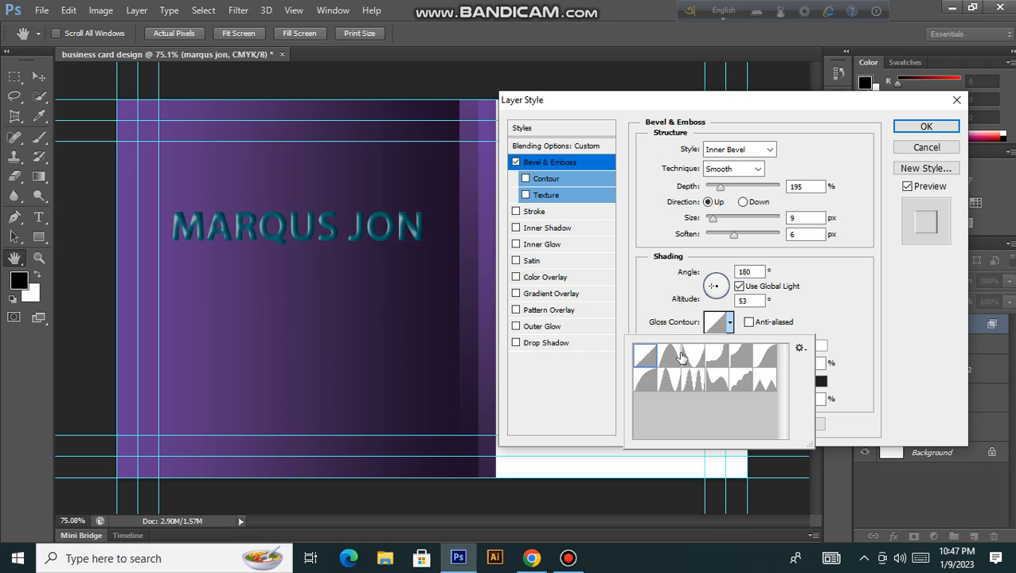
Step: Close the contour picker and turn off Anti-aliased for the gloss contour
{"action": "left_click", "coordinate": [752, 326]}
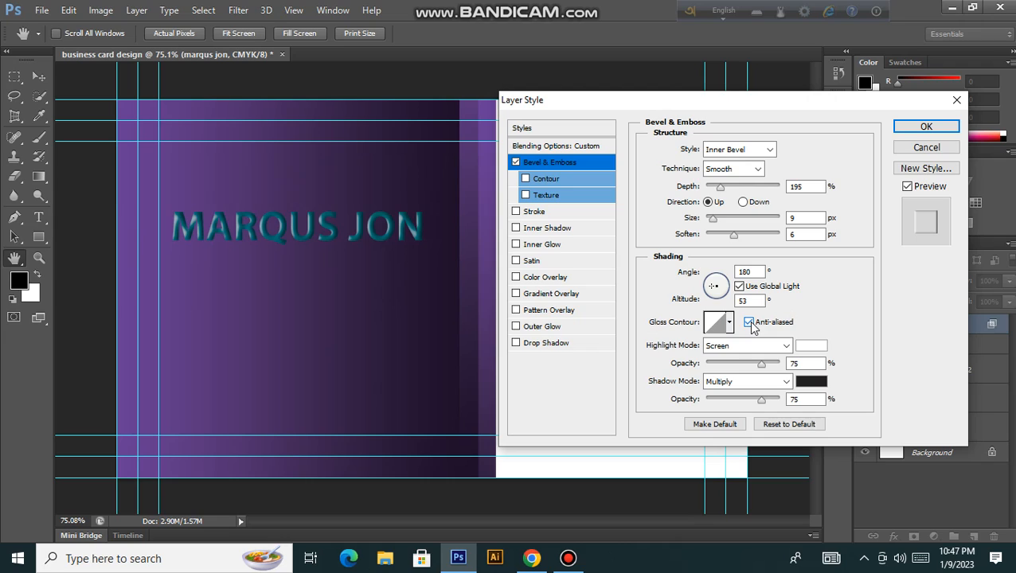
{"action": "left_click", "coordinate": [749, 322]}
{"action": "left_click", "coordinate": [560, 198]}
Step: Enable the bevel Texture, push Scale to 1000% and Depth to +1000, then switch Texture off
{"action": "left_click", "coordinate": [561, 199]}
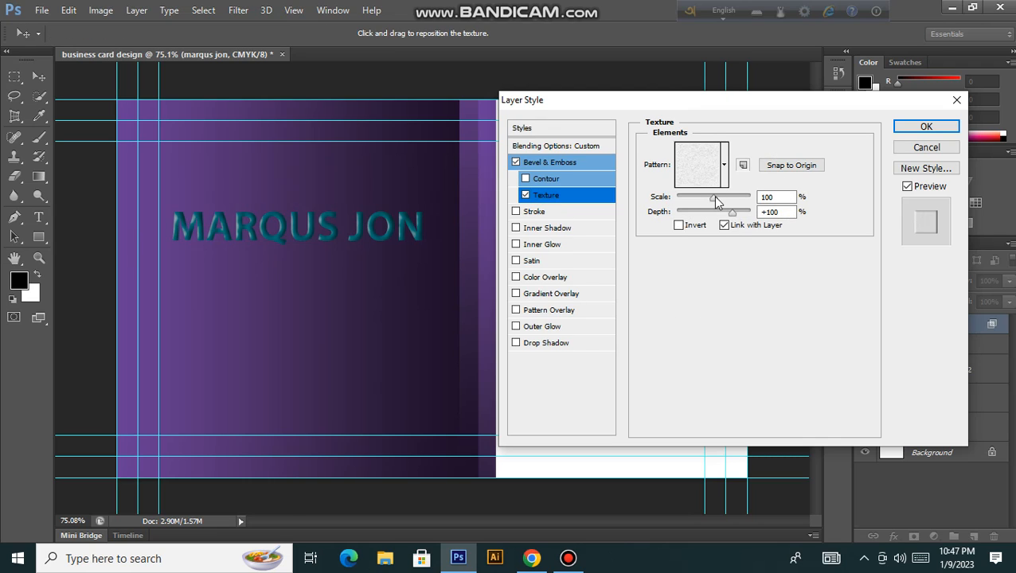
{"action": "left_click_drag", "start_coordinate": [715, 201], "coordinate": [778, 210]}
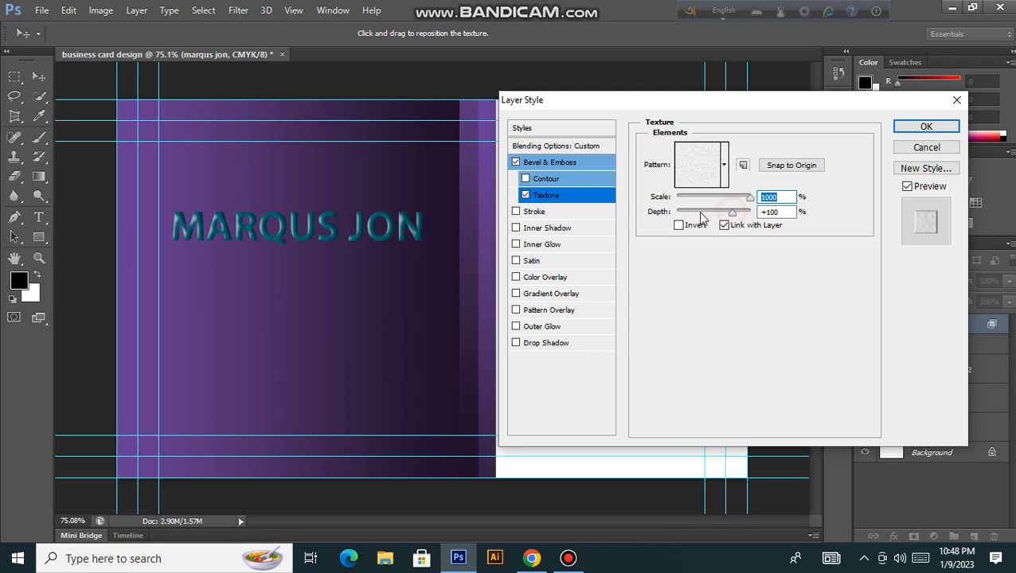
{"action": "left_click_drag", "start_coordinate": [731, 215], "coordinate": [726, 213]}
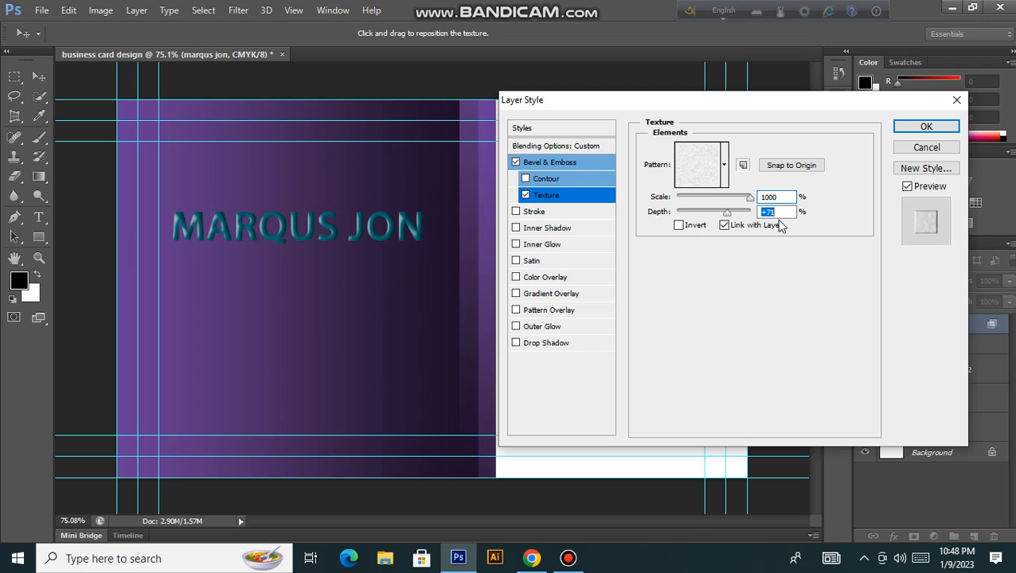
{"action": "type", "text": "1000"}
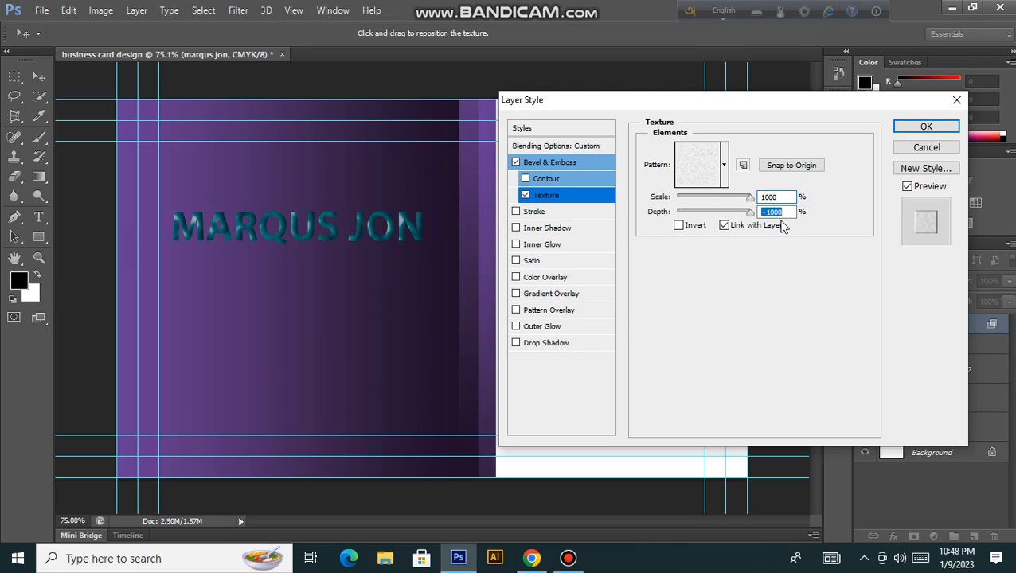
{"action": "left_click", "coordinate": [526, 195]}
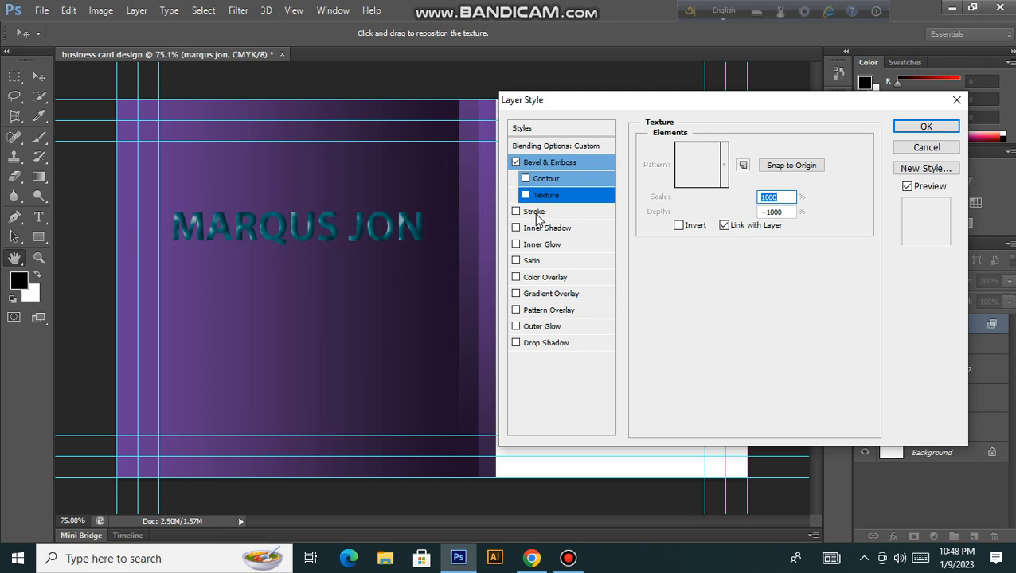
Step: Try a black stroke at 32, 6 and 84 px with 29% opacity, then remove it
{"action": "left_click", "coordinate": [535, 212]}
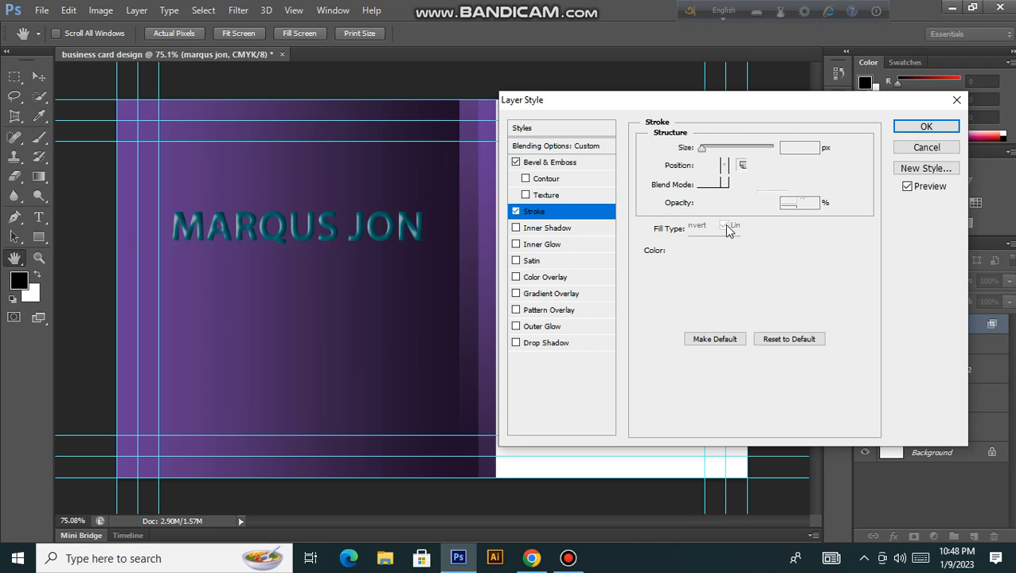
{"action": "left_click", "coordinate": [703, 150]}
{"action": "left_click_drag", "start_coordinate": [707, 153], "coordinate": [695, 161]}
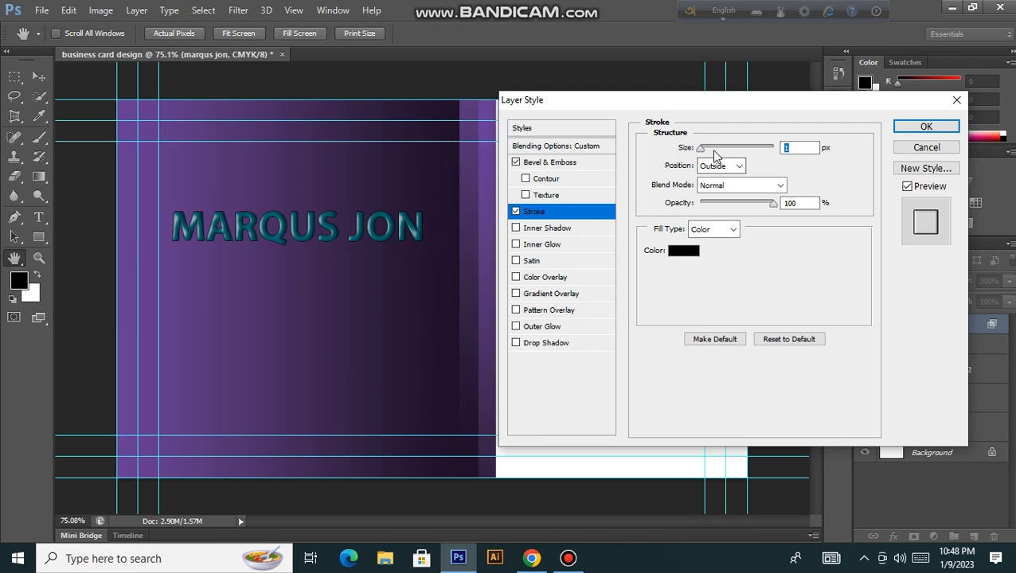
{"action": "left_click", "coordinate": [712, 149]}
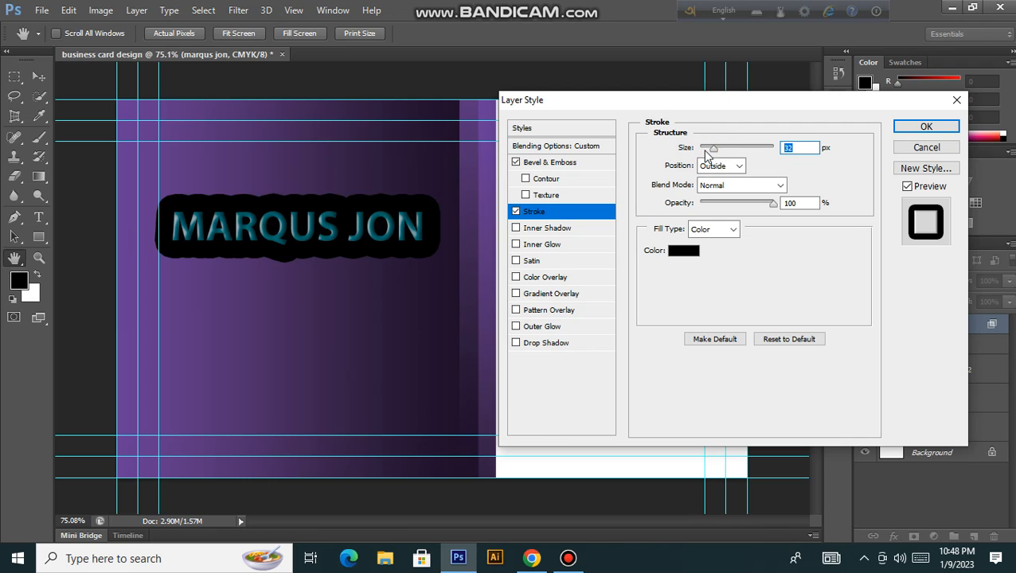
{"action": "mouse_move", "coordinate": [705, 149]}
{"action": "left_mouse_down"}
{"action": "mouse_move", "coordinate": [748, 150]}
{"action": "mouse_move", "coordinate": [695, 158]}
{"action": "left_mouse_up"}
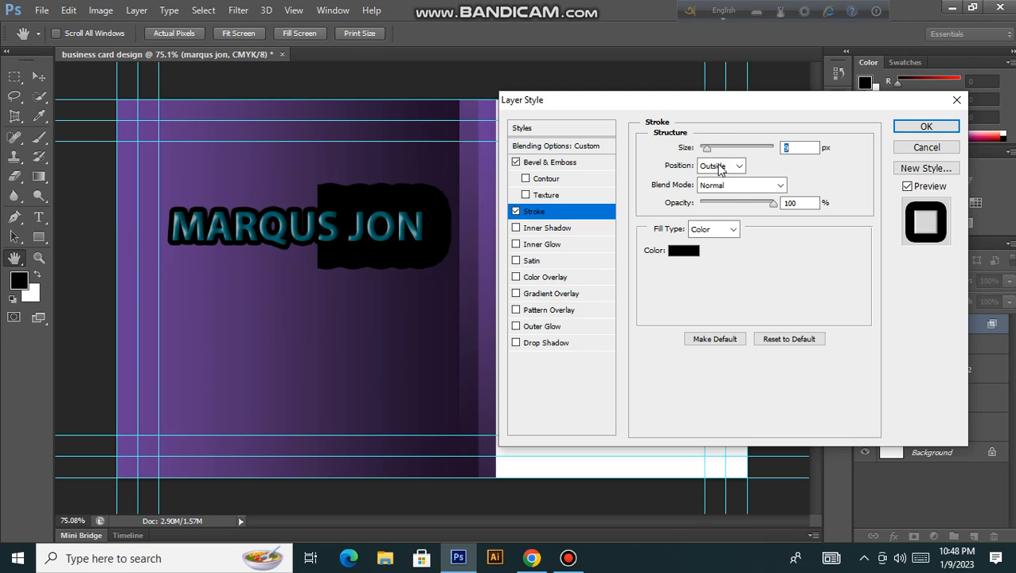
{"action": "left_click_drag", "start_coordinate": [764, 207], "coordinate": [721, 209]}
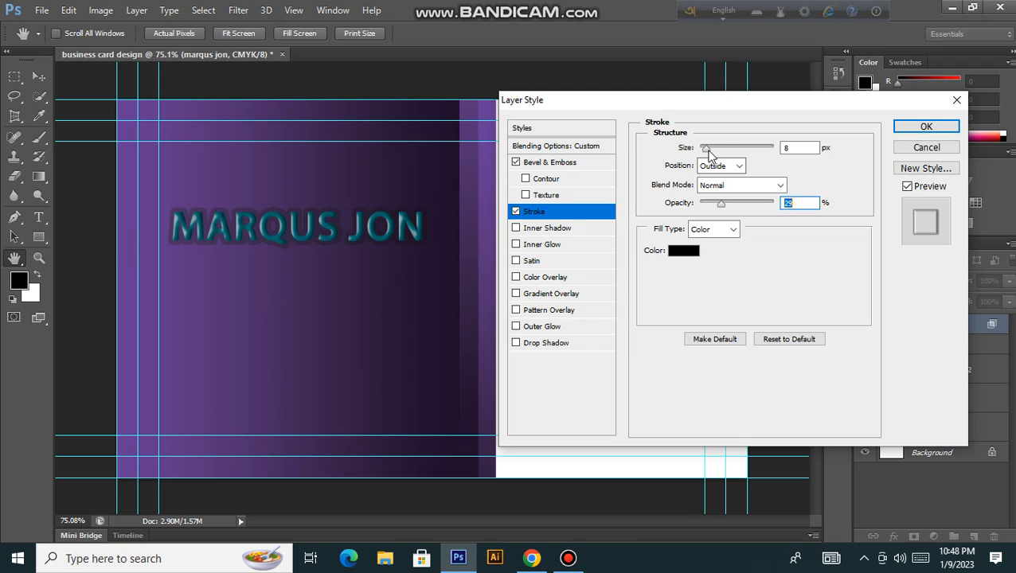
{"action": "left_click_drag", "start_coordinate": [707, 150], "coordinate": [726, 150]}
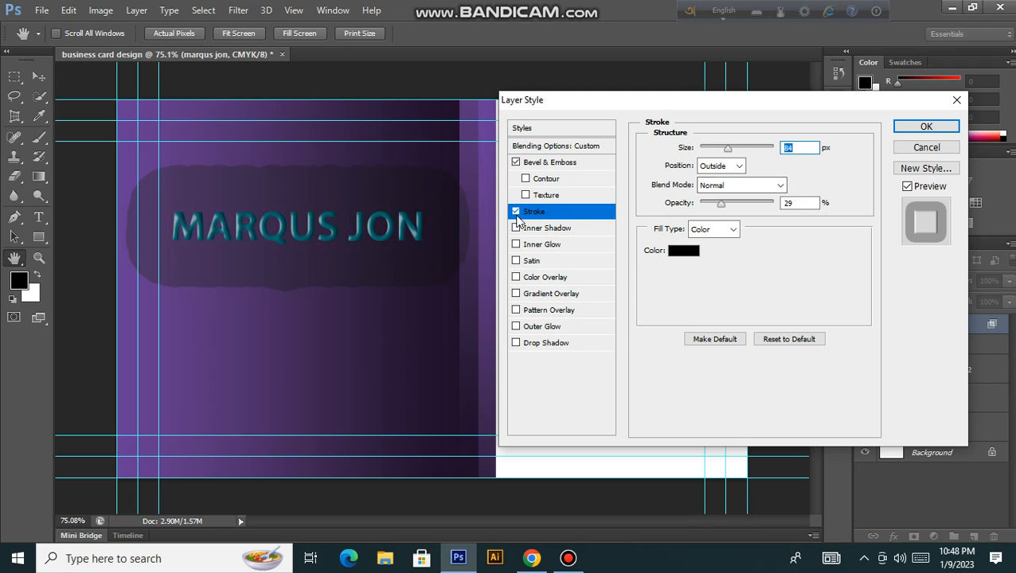
{"action": "left_click", "coordinate": [515, 212]}
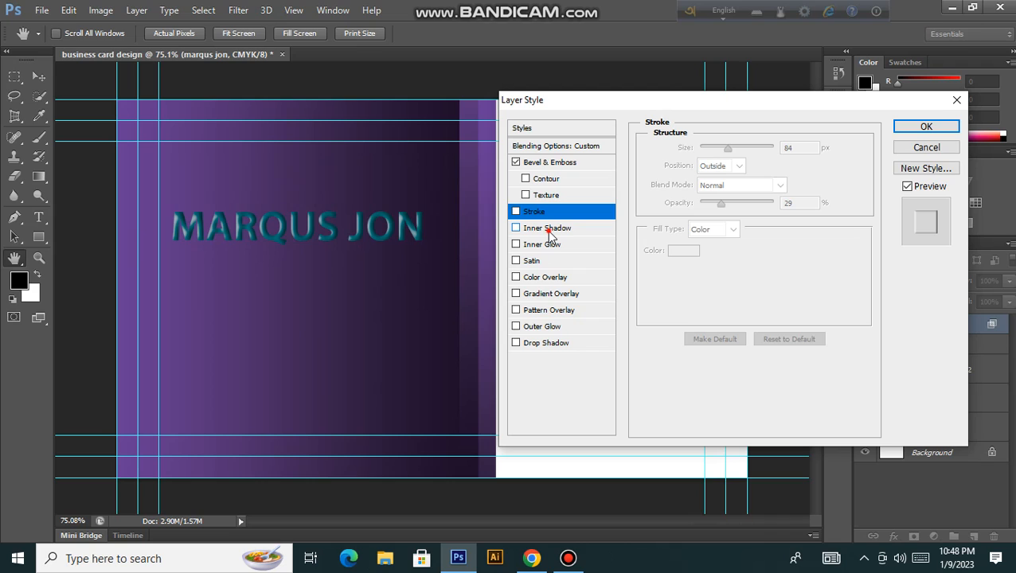
Step: Enable Inner Shadow, set its Distance to 5 px and its Choke to 74%
{"action": "left_click", "coordinate": [548, 230]}
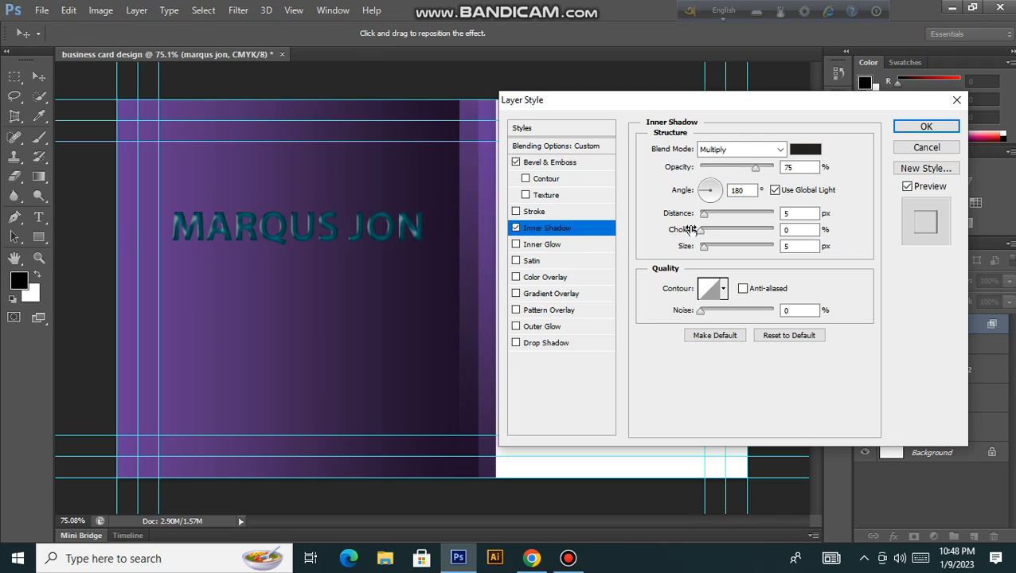
{"action": "left_click_drag", "start_coordinate": [703, 217], "coordinate": [756, 233]}
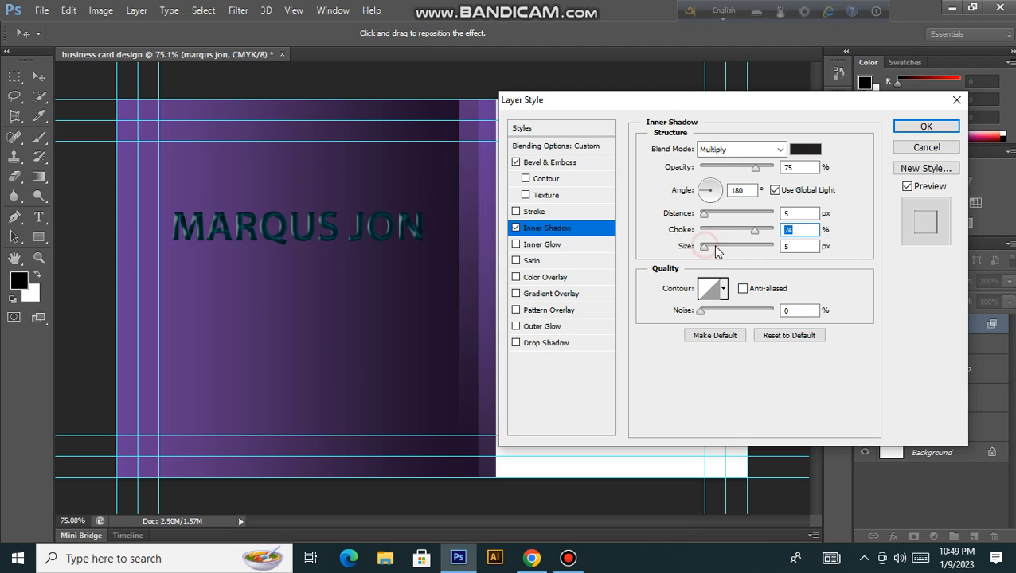
{"action": "mouse_move", "coordinate": [706, 250]}
{"action": "left_mouse_down"}
{"action": "mouse_move", "coordinate": [790, 247]}
{"action": "mouse_move", "coordinate": [722, 251]}
{"action": "left_mouse_up"}
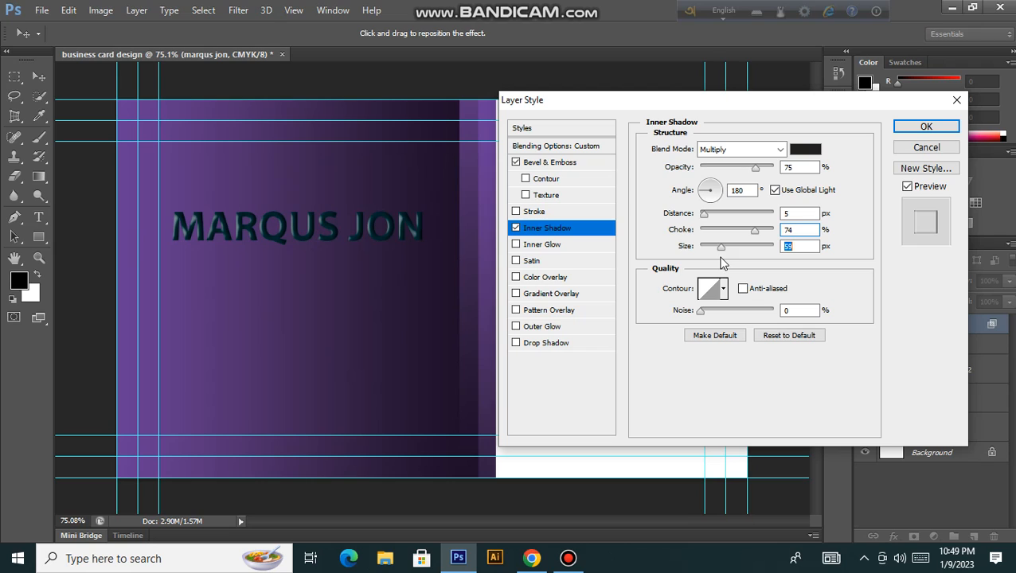
Step: Add an Inner Glow at 83% opacity with 0 noise and raise its choke
{"action": "left_click", "coordinate": [549, 246]}
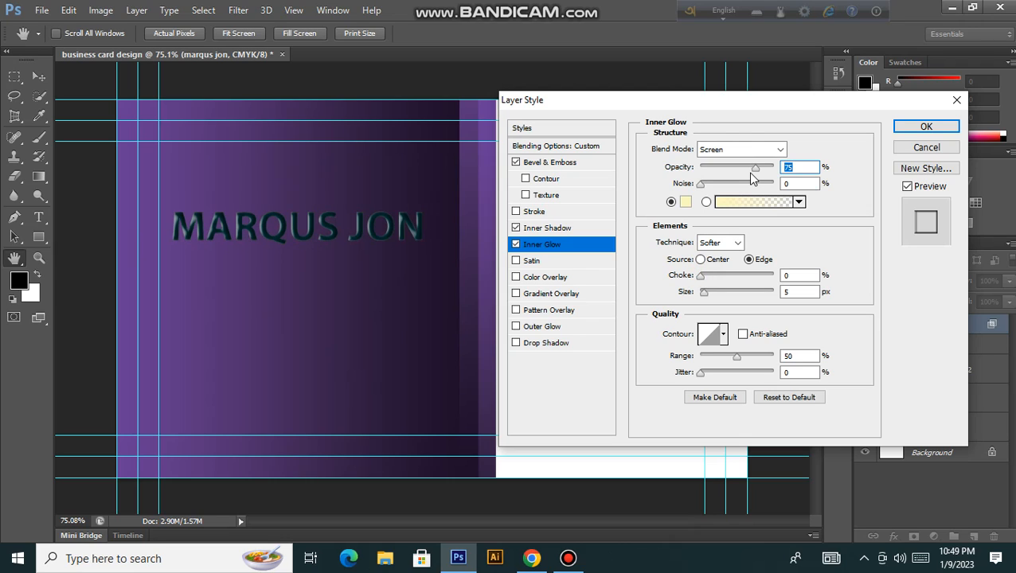
{"action": "left_click_drag", "start_coordinate": [752, 171], "coordinate": [784, 168]}
{"action": "left_click", "coordinate": [761, 170]}
{"action": "left_click", "coordinate": [701, 186]}
{"action": "left_click", "coordinate": [700, 185]}
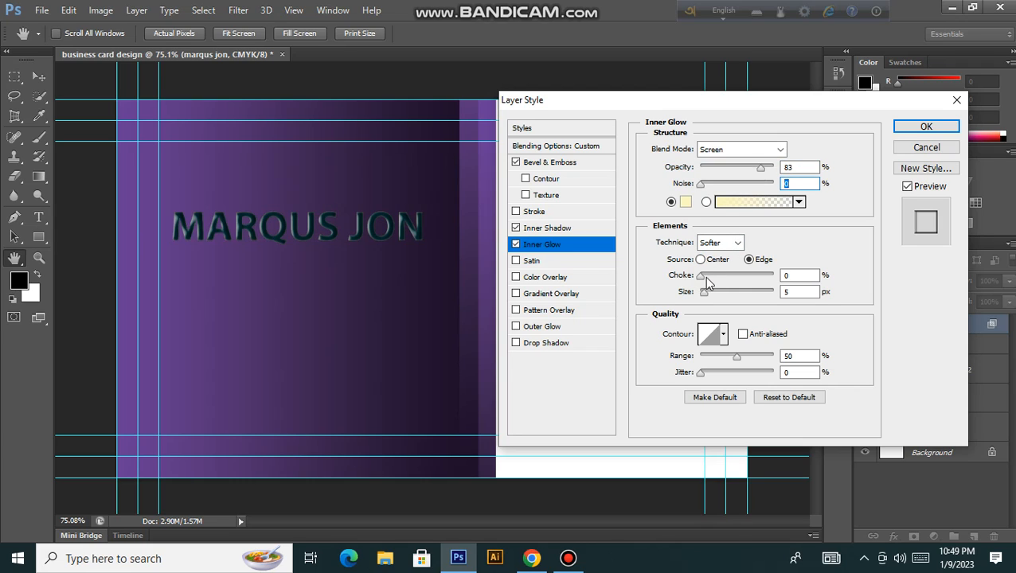
{"action": "left_click_drag", "start_coordinate": [715, 277], "coordinate": [691, 279]}
Step: Fine-tune the inner glow Choke to 4% and Size to 30 px, then enable Satin
{"action": "left_click", "coordinate": [791, 275]}
{"action": "key", "text": "Up"}
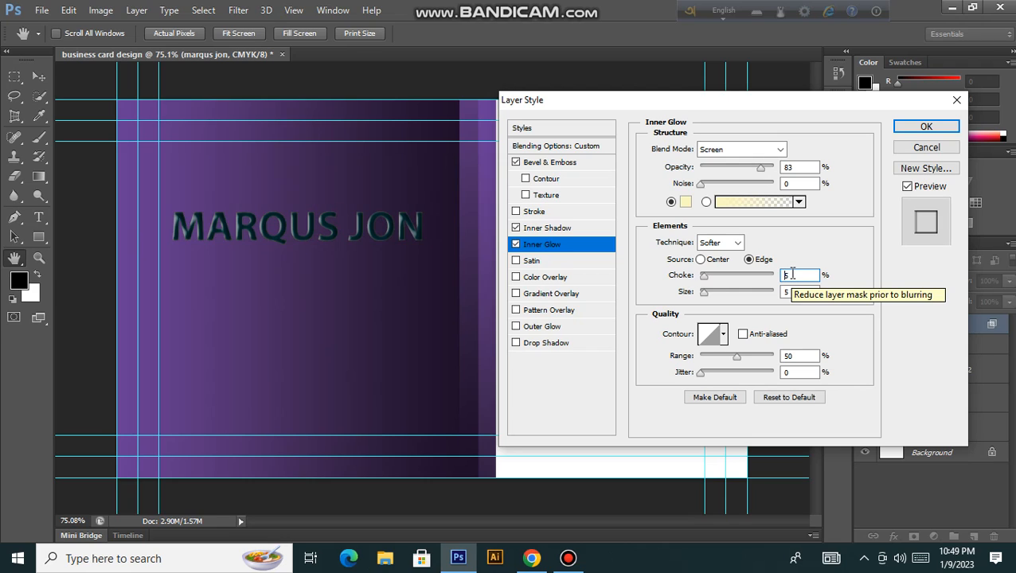
{"action": "key", "text": "Up"}
{"action": "key", "text": "Up"}
{"action": "key", "text": "Down"}
{"action": "key", "text": "Down"}
{"action": "key", "text": "Down"}
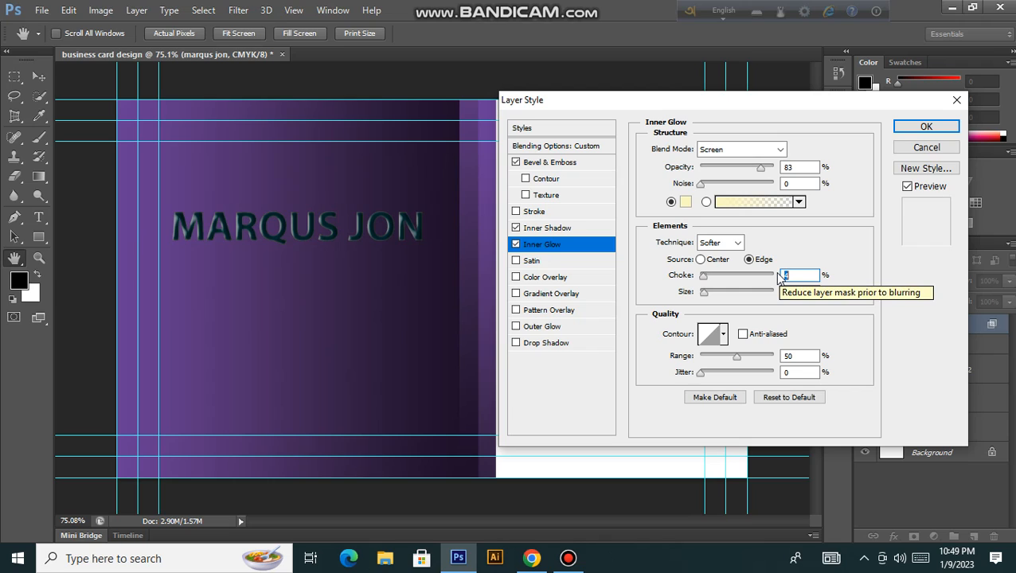
{"action": "key", "text": "Down"}
{"action": "key", "text": "Down"}
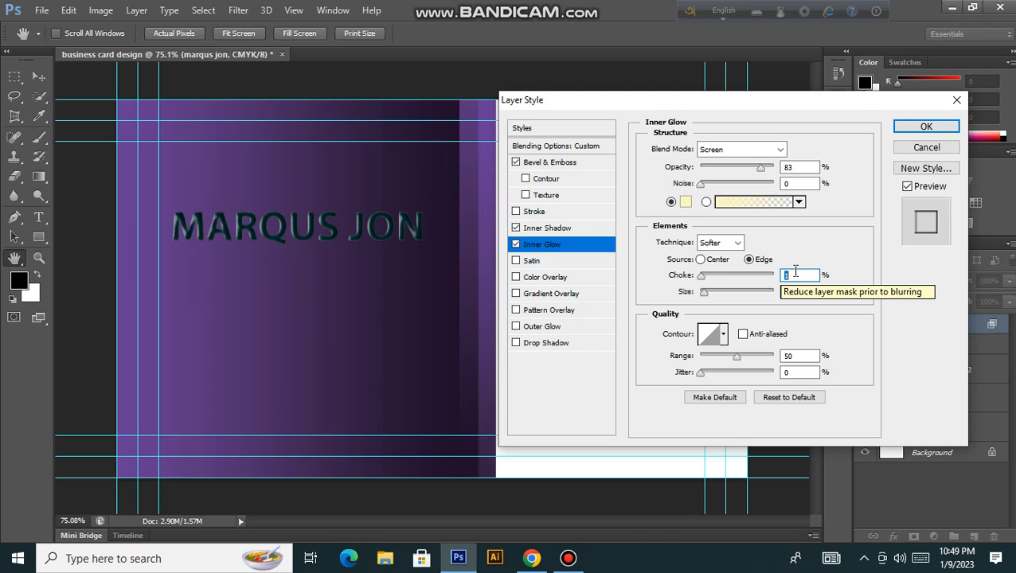
{"action": "key", "text": "Down"}
{"action": "key", "text": "Up"}
{"action": "key", "text": "Up"}
{"action": "key", "text": "Up"}
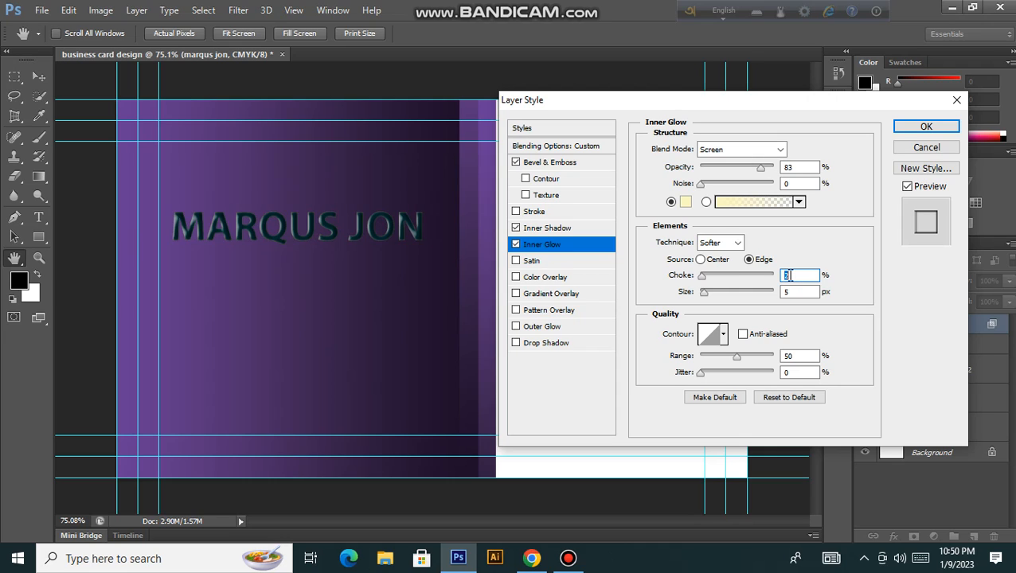
{"action": "key", "text": "Up"}
{"action": "key", "text": "Up"}
{"action": "left_click", "coordinate": [801, 292]}
{"action": "key", "text": "Up"}
{"action": "key", "text": "Up"}
{"action": "key", "text": "Up"}
{"action": "key", "text": "Up"}
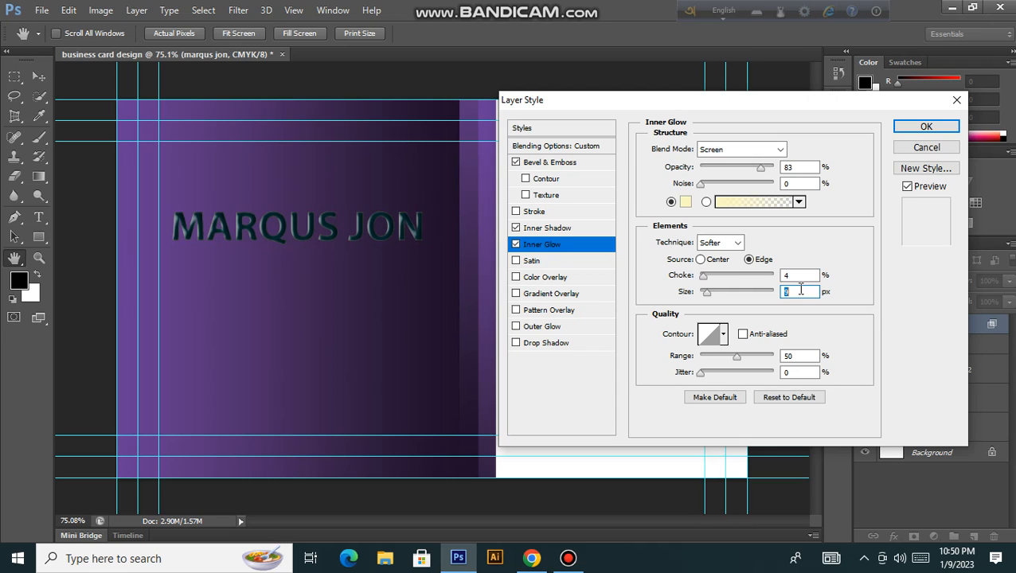
{"action": "key", "text": "Up"}
{"action": "key", "text": "Up"}
{"action": "key", "text": "Up"}
{"action": "key", "text": "Up"}
{"action": "key", "text": "Up"}
{"action": "key", "text": "Up"}
{"action": "key", "text": "Up"}
{"action": "key", "text": "Up"}
{"action": "key", "text": "Up"}
{"action": "key", "text": "Up"}
{"action": "key", "text": "Up"}
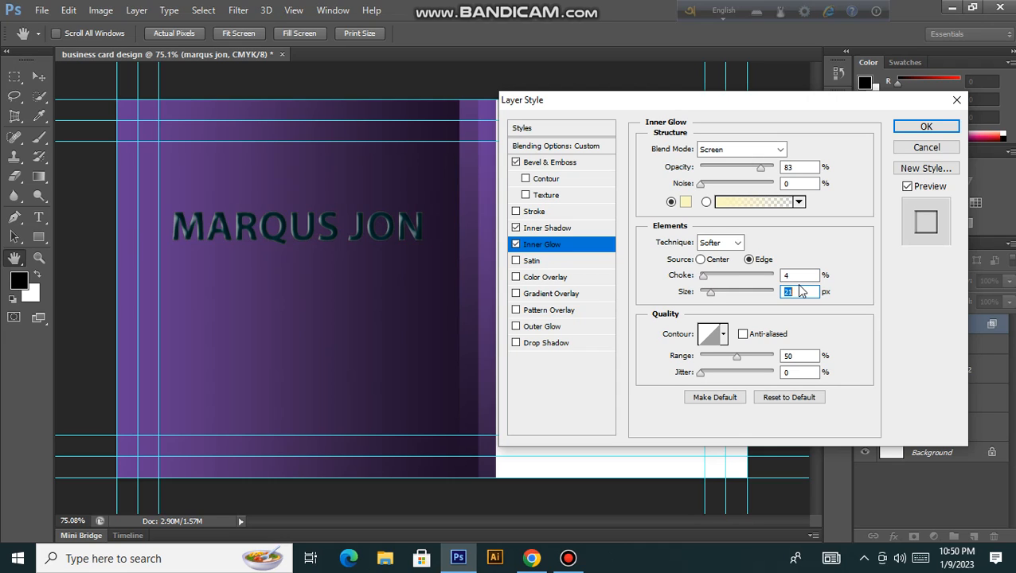
{"action": "key", "text": "Up"}
{"action": "key", "text": "Up"}
{"action": "key", "text": "Up"}
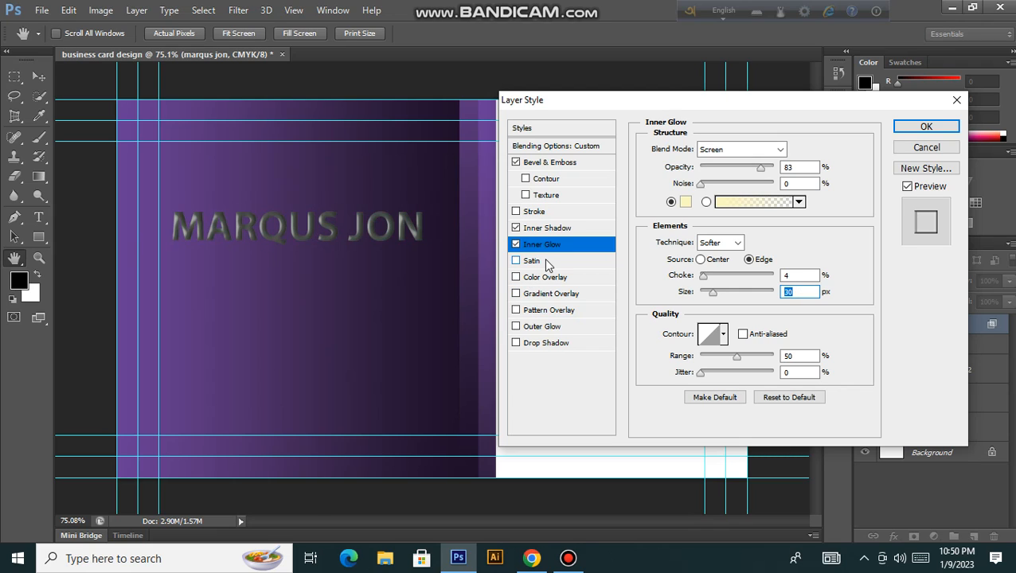
{"action": "left_click", "coordinate": [545, 260]}
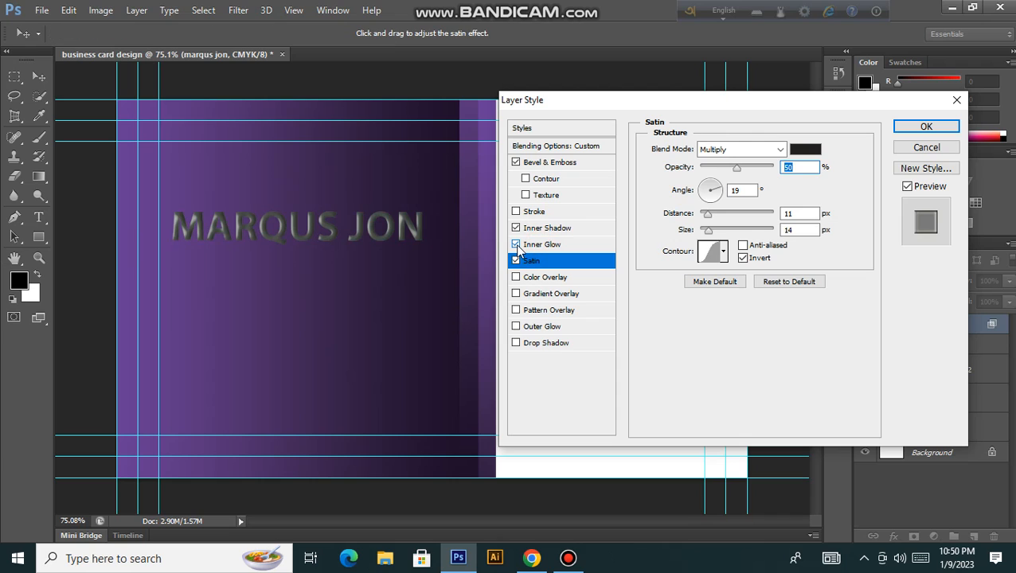
Step: Turn off Inner Glow and Inner Shadow while raising the satin distance and size to 84 px
{"action": "left_click", "coordinate": [522, 248]}
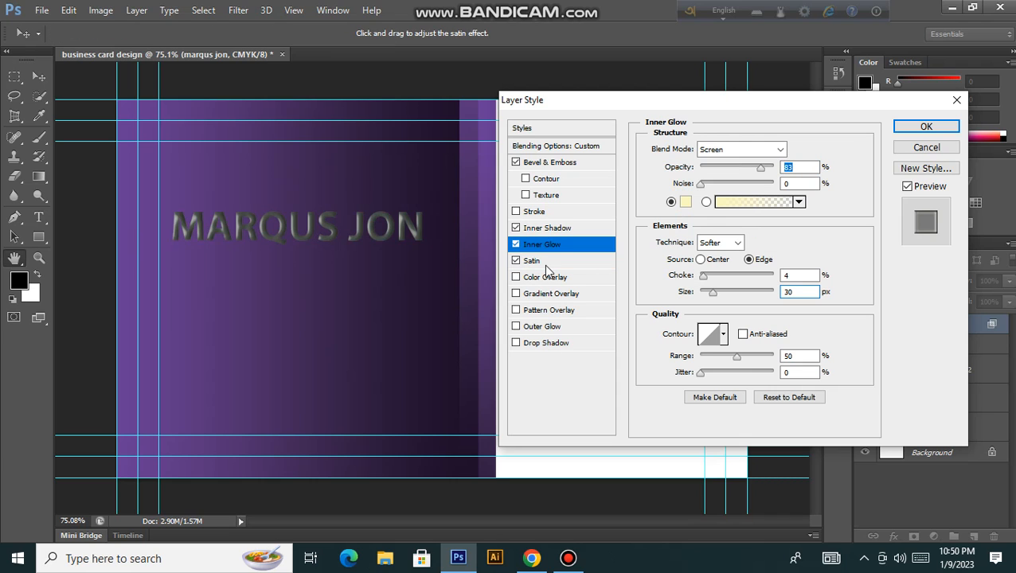
{"action": "left_click", "coordinate": [546, 266]}
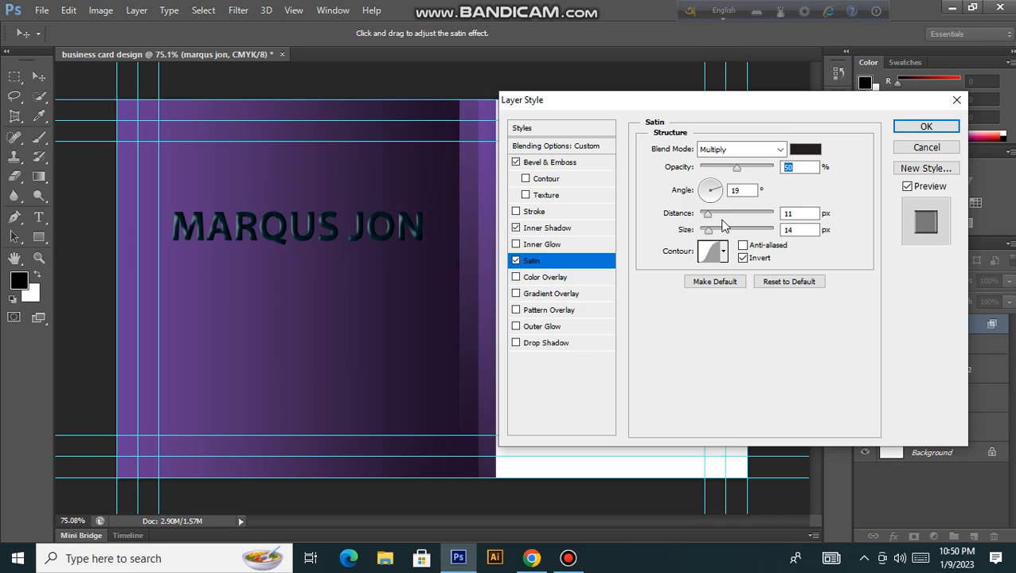
{"action": "left_click", "coordinate": [721, 222]}
{"action": "left_click_drag", "start_coordinate": [734, 226], "coordinate": [710, 234]}
{"action": "left_click", "coordinate": [733, 233]}
{"action": "left_click", "coordinate": [733, 232]}
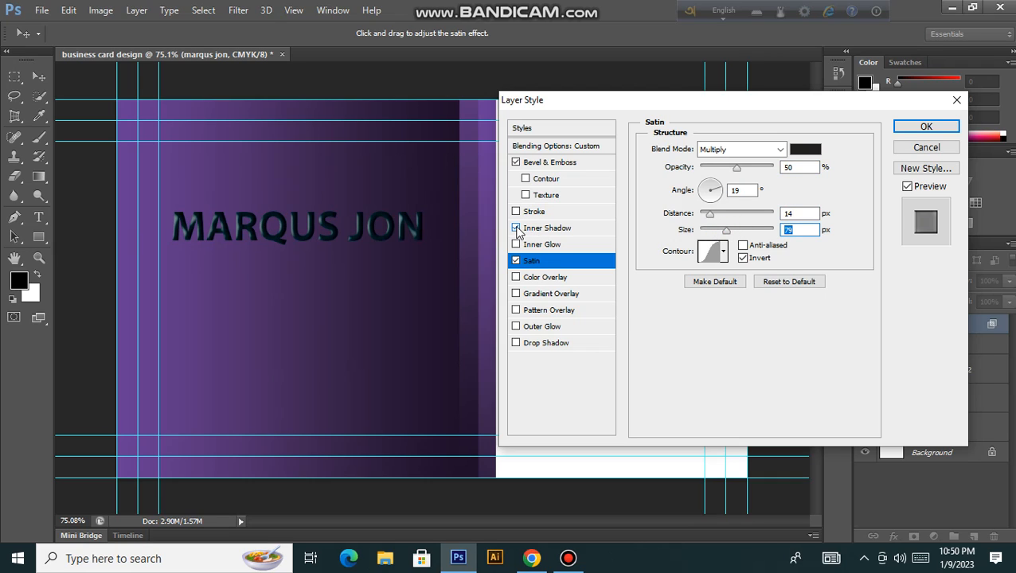
{"action": "left_click", "coordinate": [515, 228]}
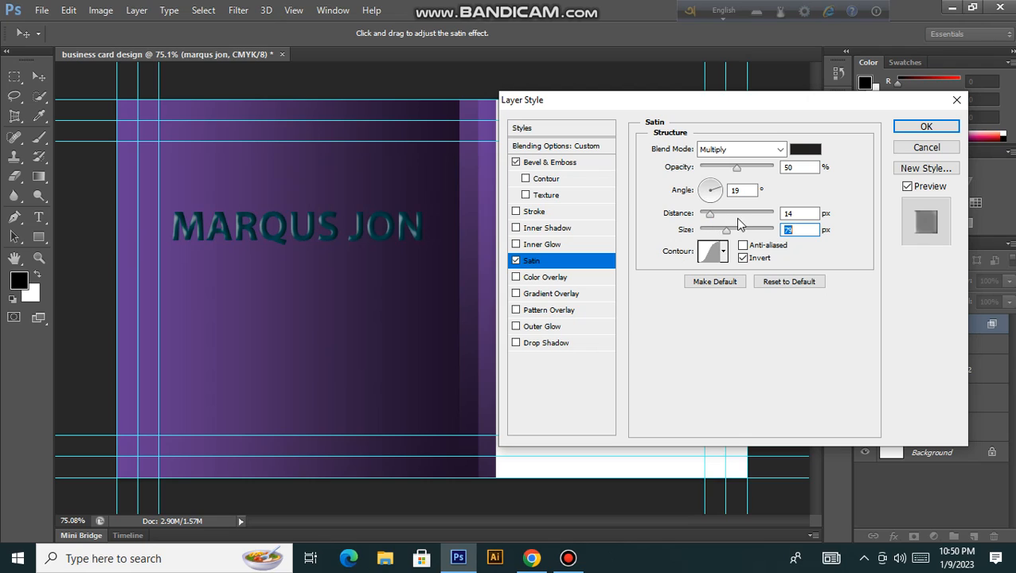
Step: Set Satin Distance to 217 px and Size to 250 px, then add a red Color Overlay
{"action": "left_click", "coordinate": [765, 219]}
{"action": "left_click_drag", "start_coordinate": [767, 225], "coordinate": [762, 227]}
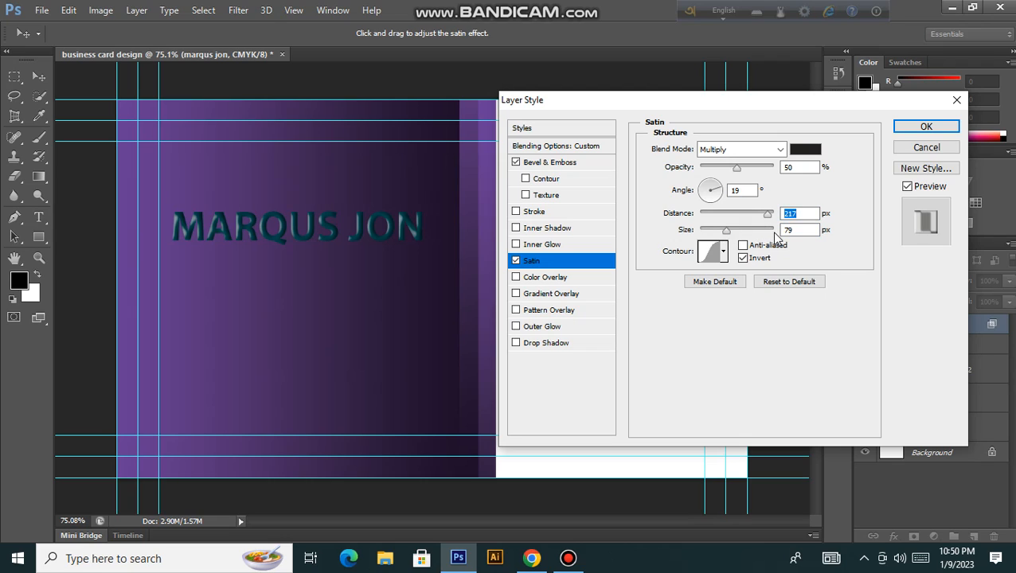
{"action": "left_click", "coordinate": [773, 231]}
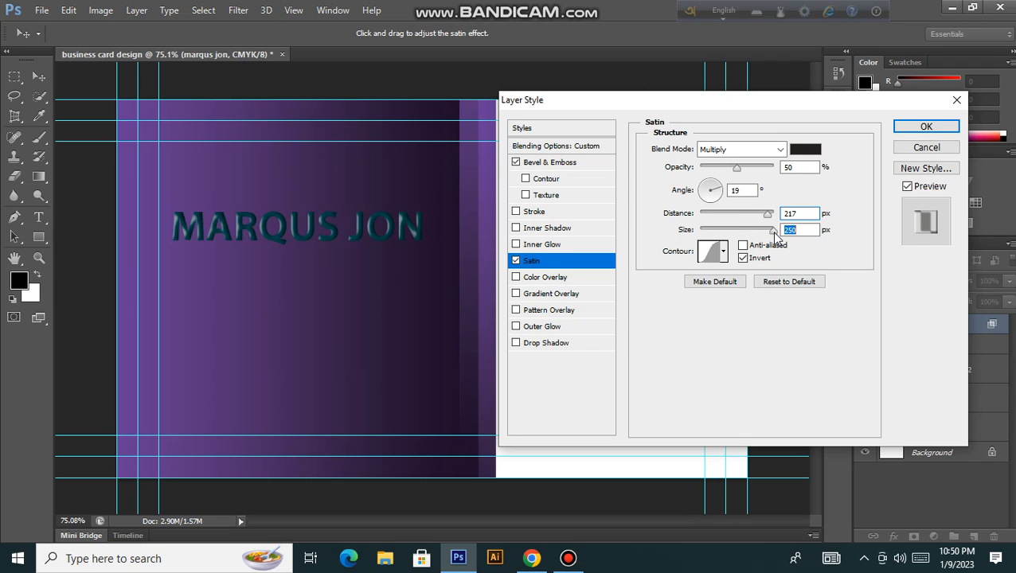
{"action": "left_click", "coordinate": [575, 276]}
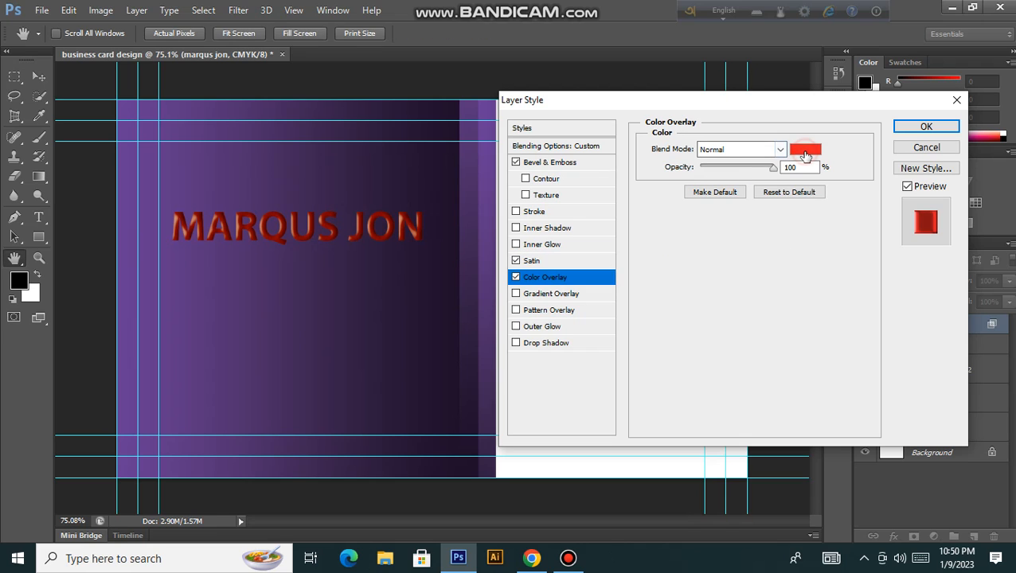
Step: Open the Color Overlay colour picker and try deeper red shades
{"action": "left_click", "coordinate": [806, 151]}
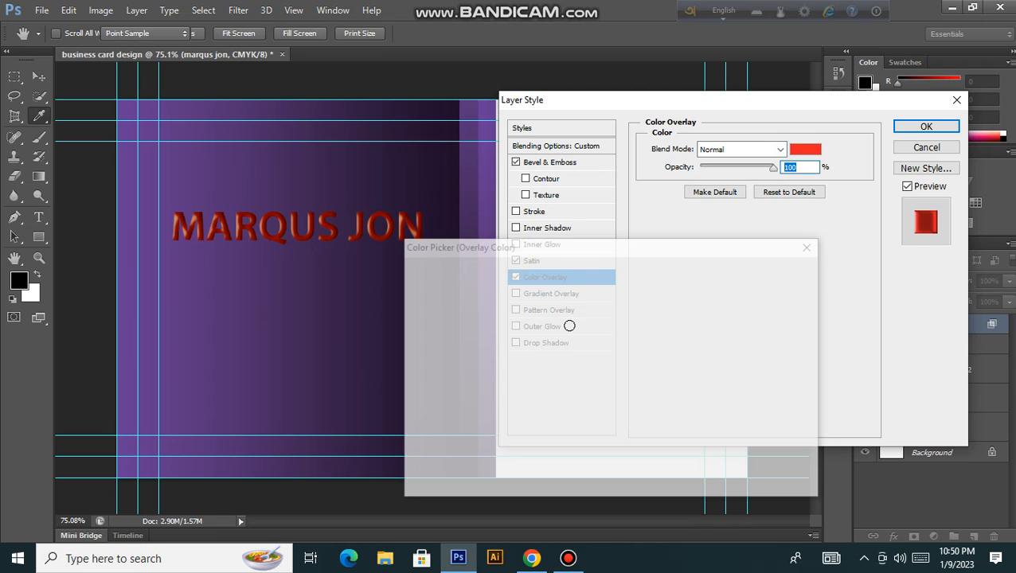
{"action": "left_click", "coordinate": [569, 325]}
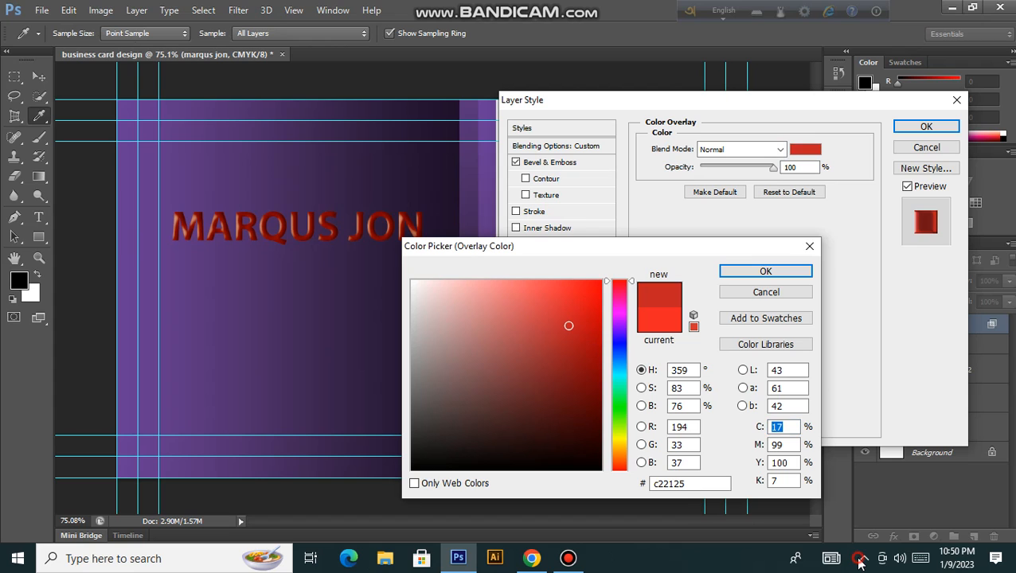
{"action": "left_click", "coordinate": [860, 559]}
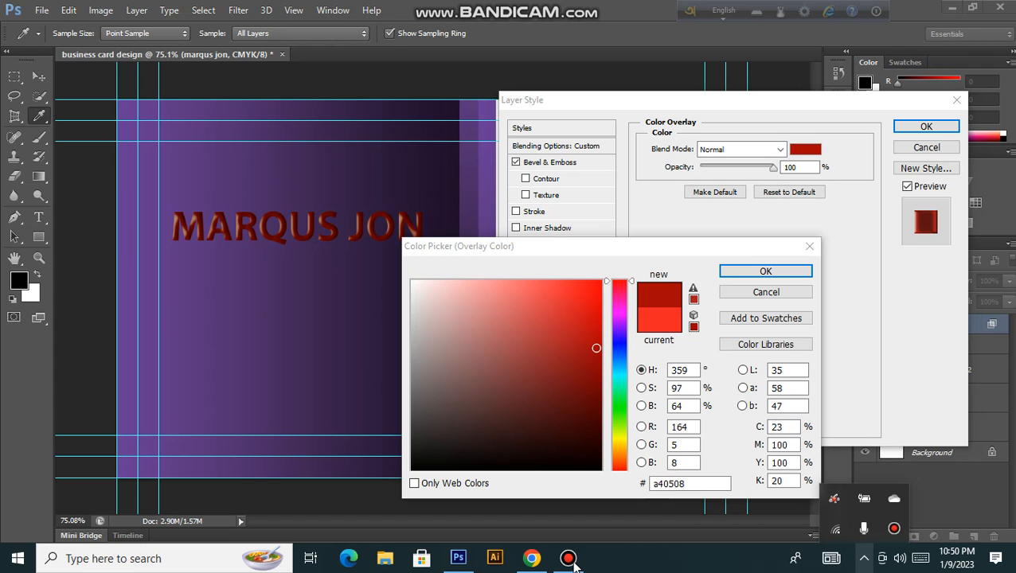
{"action": "mouse_move", "coordinate": [570, 558]}
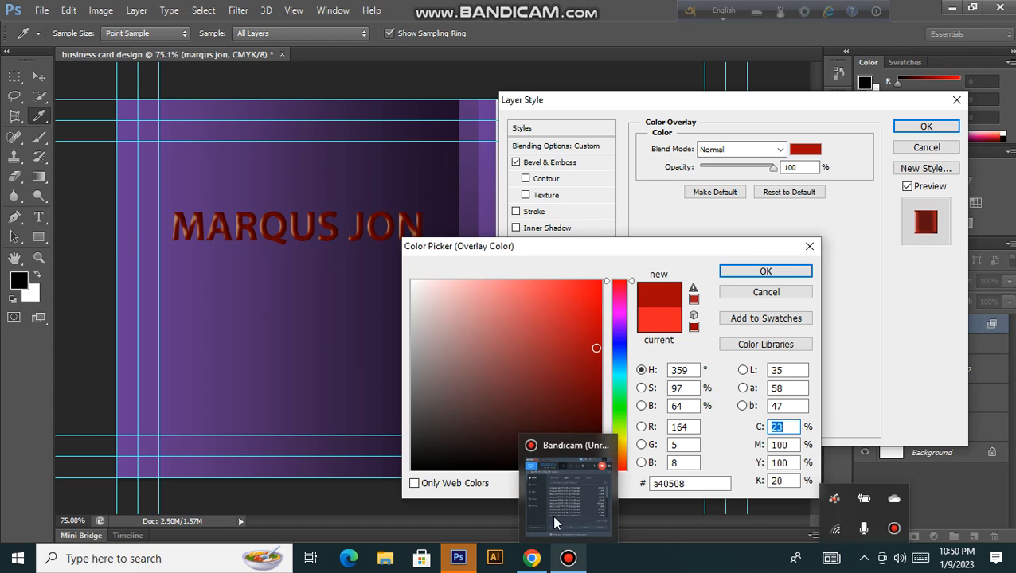
{"action": "left_click", "coordinate": [556, 522]}
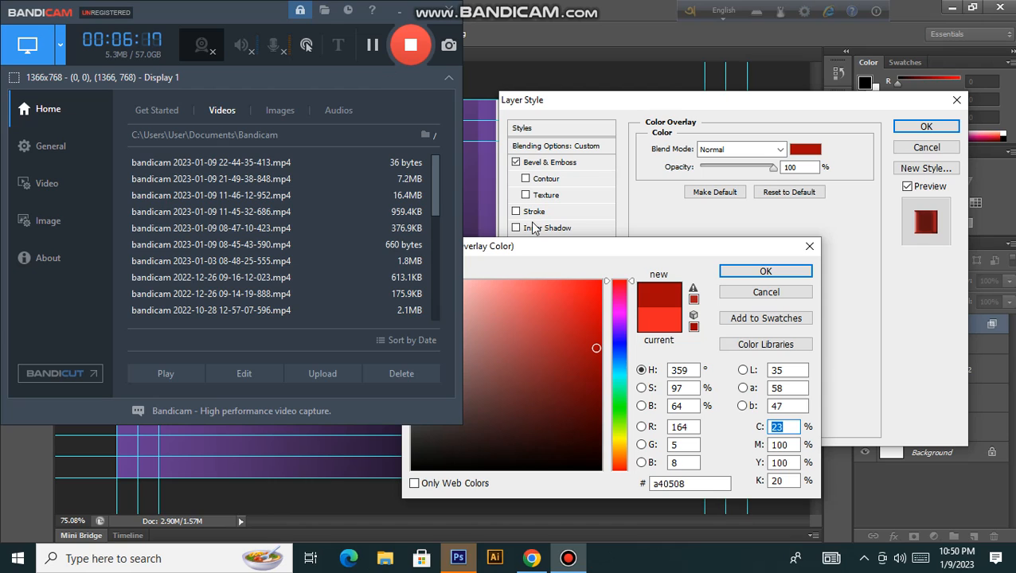
{"action": "left_click", "coordinate": [546, 248]}
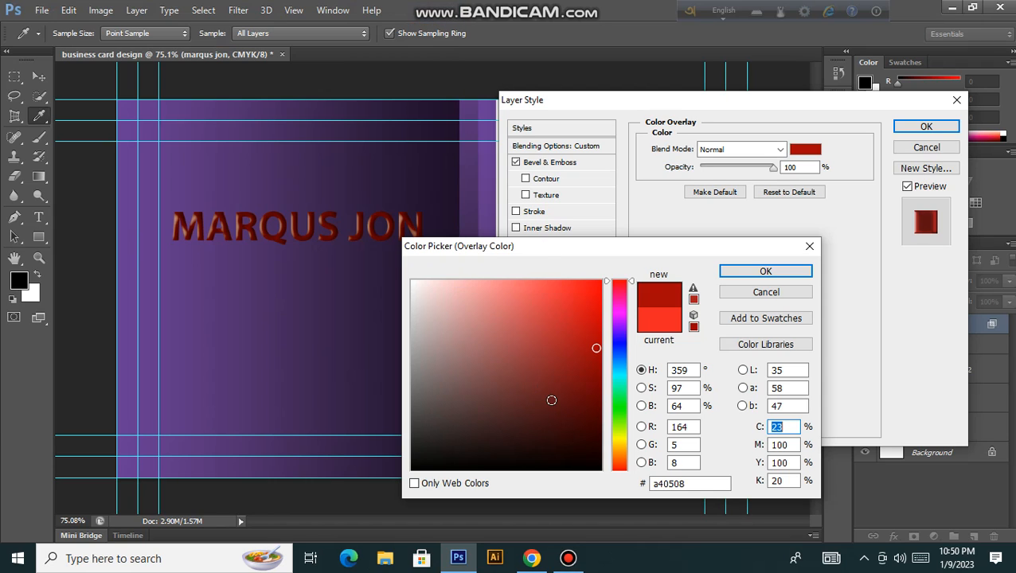
Step: Shift the hue toward purple and sample the card's background to set #673b93
{"action": "left_click", "coordinate": [538, 387]}
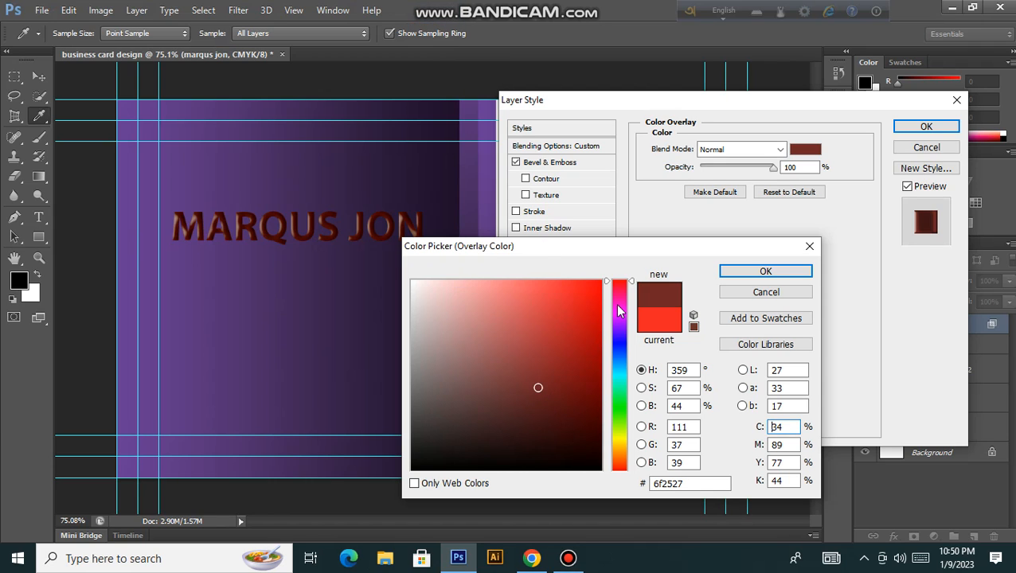
{"action": "left_click", "coordinate": [618, 306]}
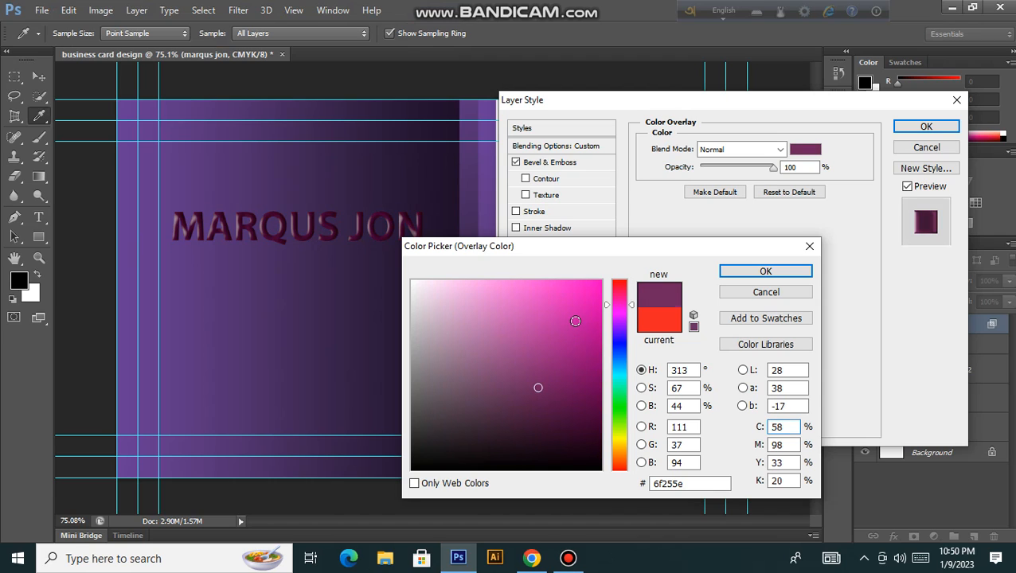
{"action": "left_click", "coordinate": [571, 340]}
{"action": "left_click", "coordinate": [314, 319]}
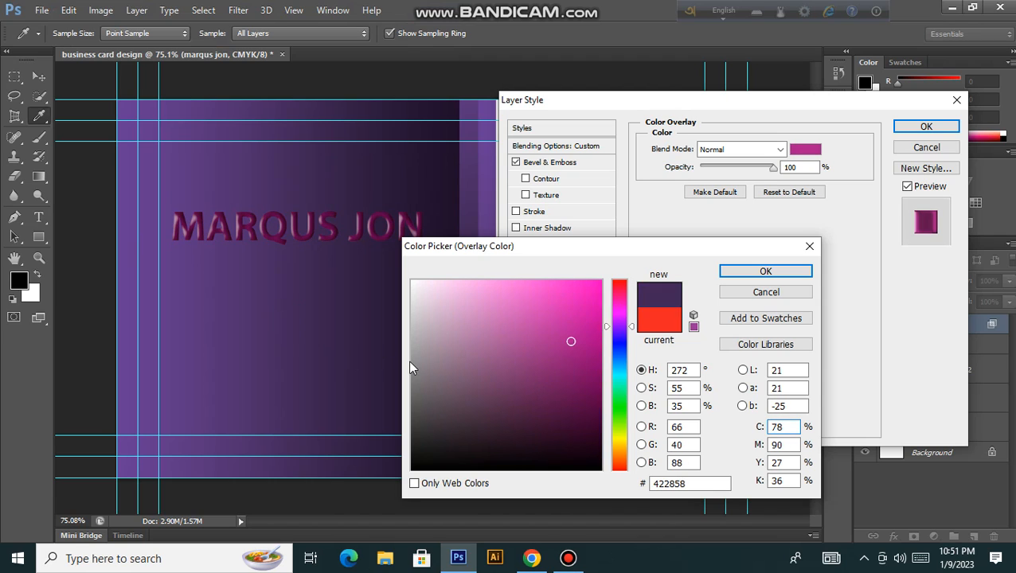
{"action": "left_click", "coordinate": [202, 191]}
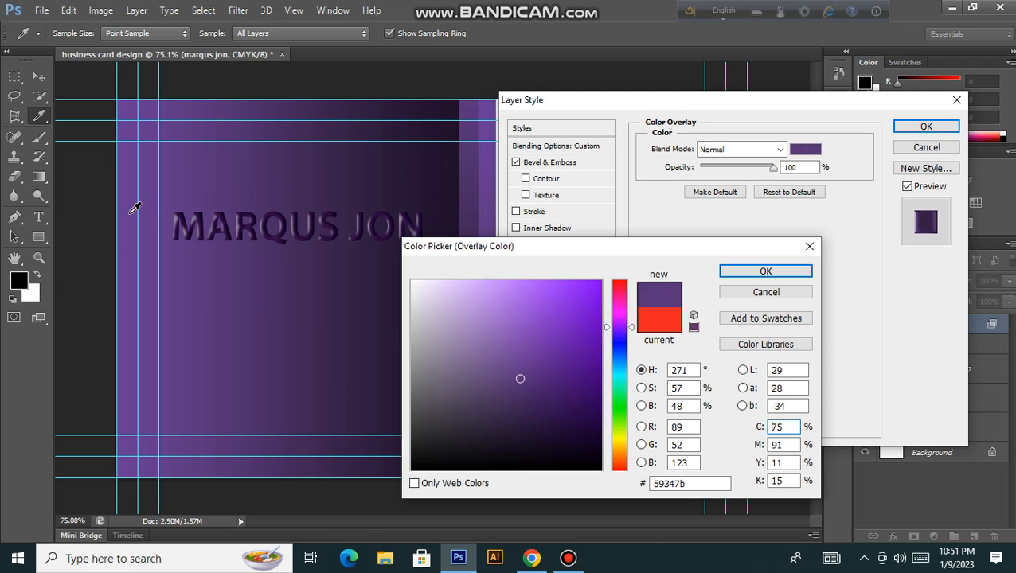
{"action": "left_click", "coordinate": [135, 209]}
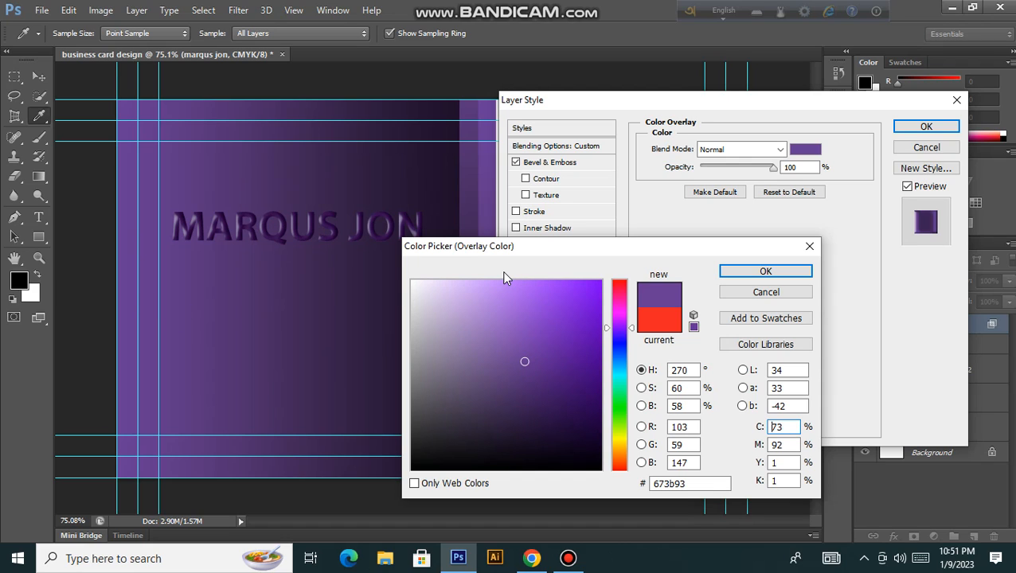
{"action": "left_click", "coordinate": [747, 274]}
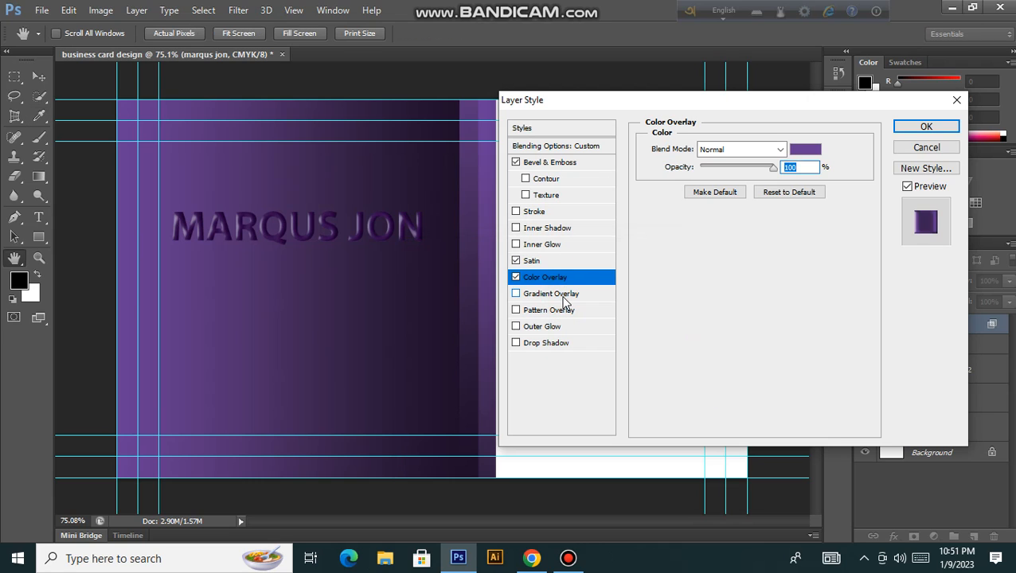
Step: Enable a Gradient Overlay on the text using the Red, Green preset
{"action": "left_click", "coordinate": [524, 296]}
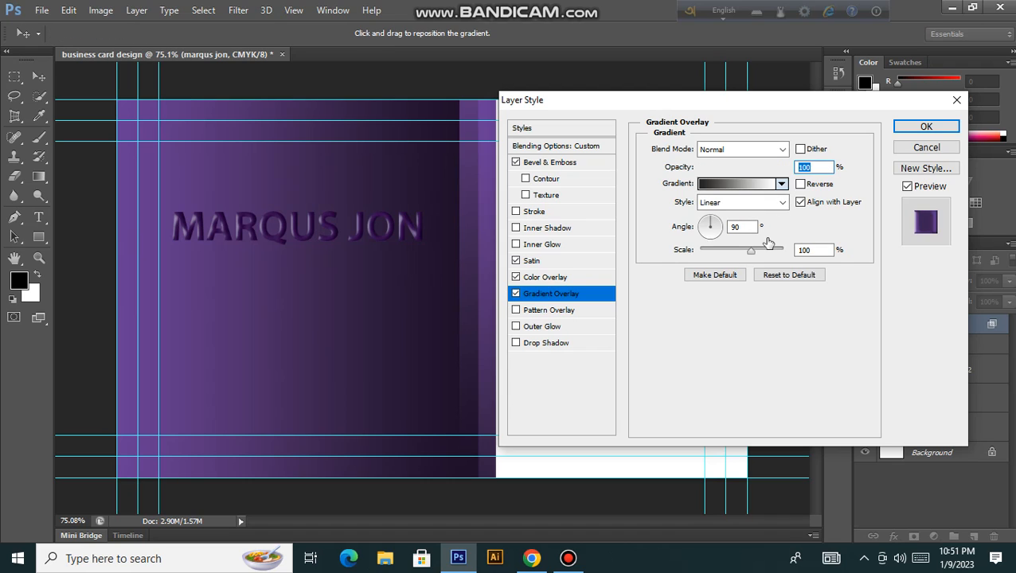
{"action": "left_click", "coordinate": [781, 184]}
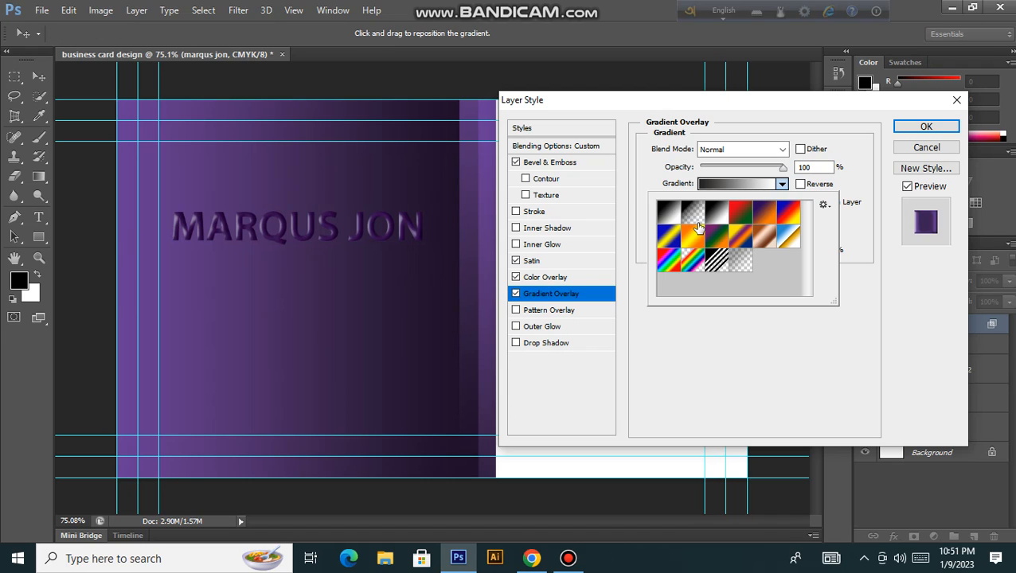
{"action": "left_click", "coordinate": [746, 216]}
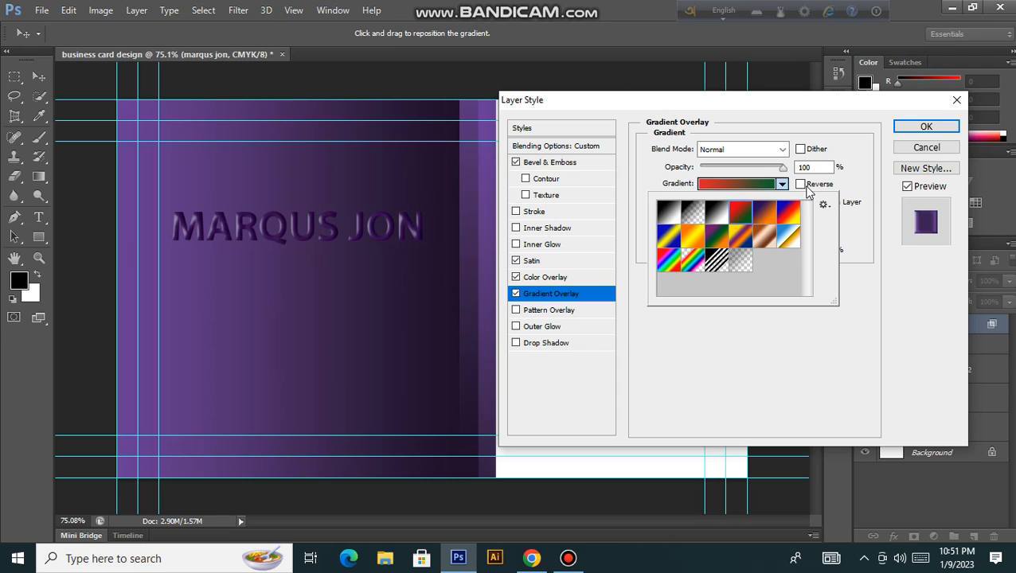
{"action": "left_click", "coordinate": [859, 181]}
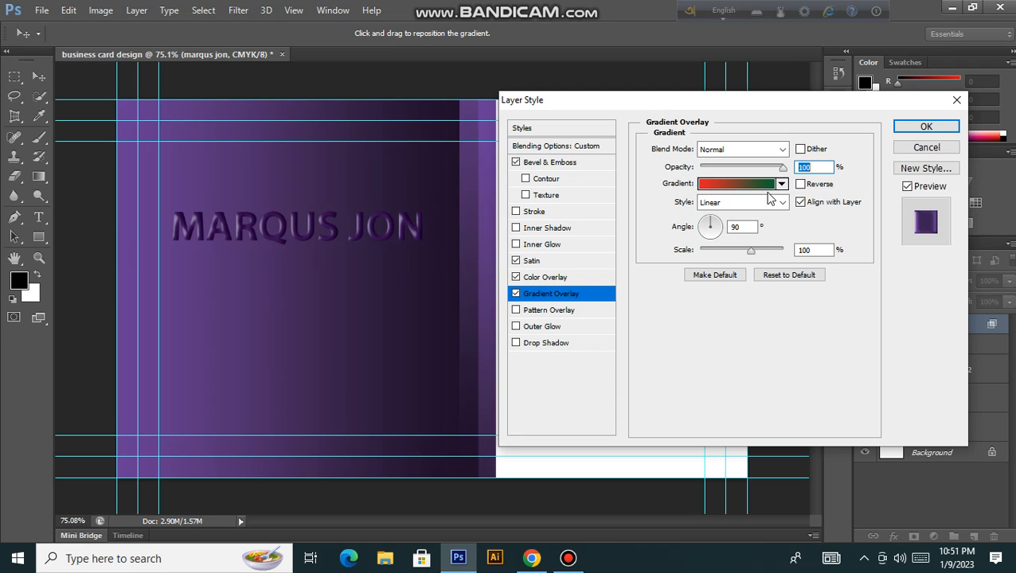
Step: Set the gradient scale to 98%, try Reverse, then switch the gradient overlay off
{"action": "left_click_drag", "start_coordinate": [752, 250], "coordinate": [723, 251]}
{"action": "left_click", "coordinate": [749, 251]}
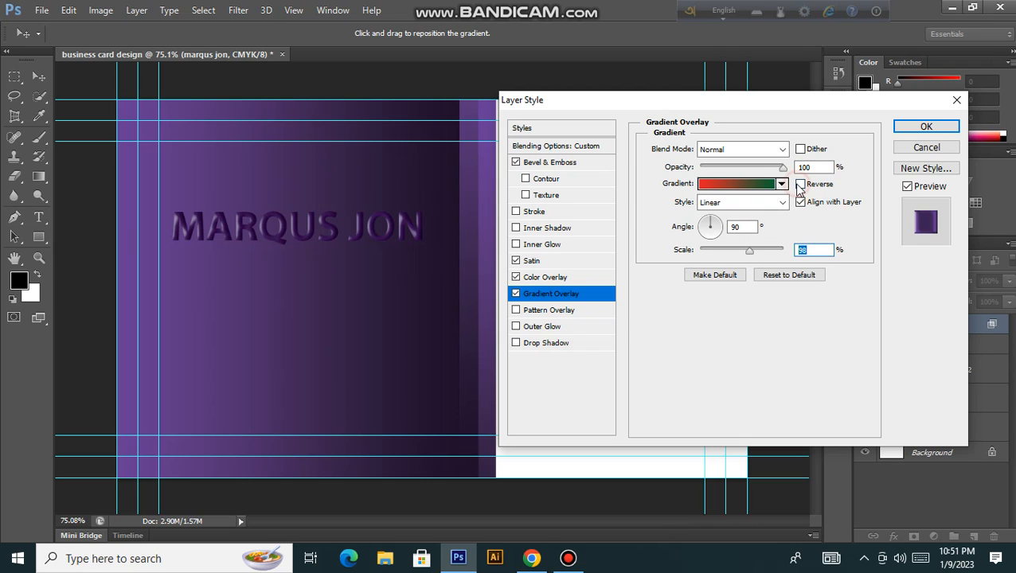
{"action": "left_click", "coordinate": [800, 185]}
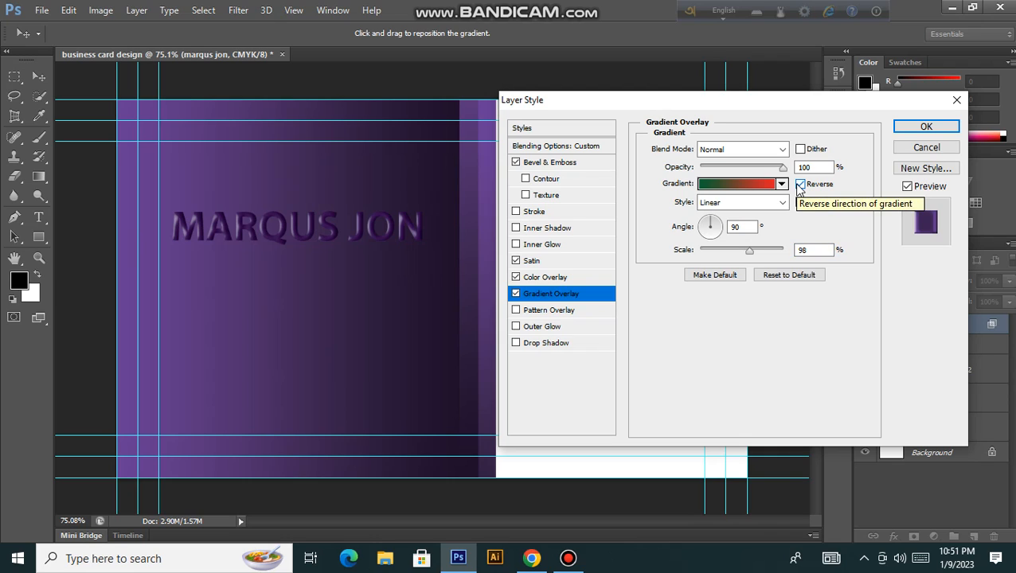
{"action": "left_click", "coordinate": [800, 184]}
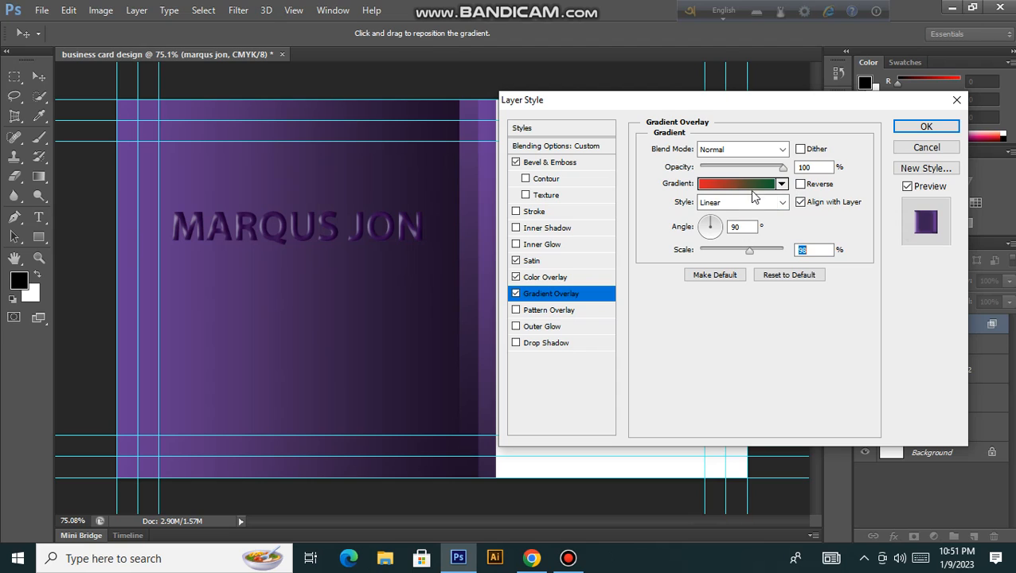
{"action": "left_click", "coordinate": [716, 184]}
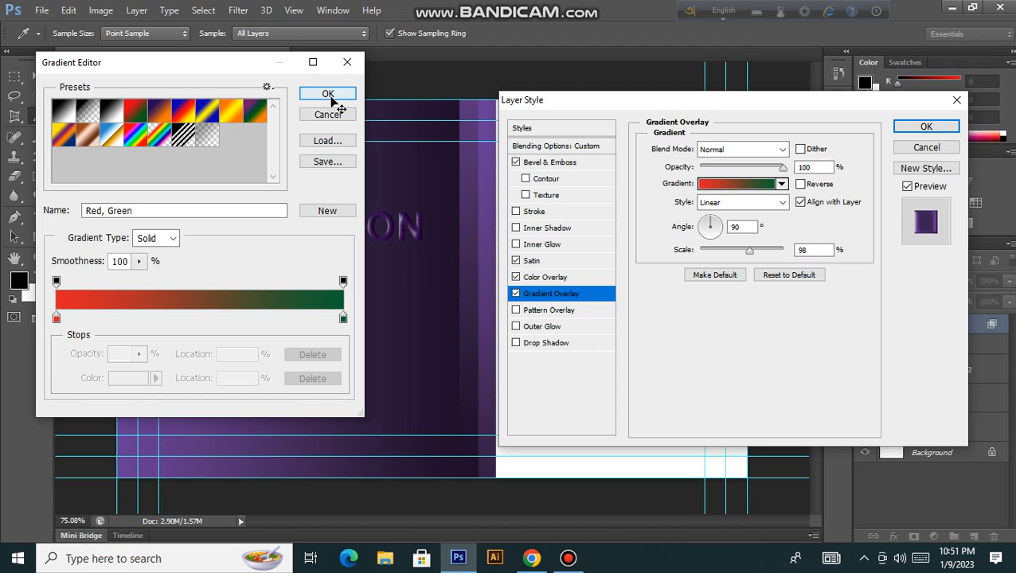
{"action": "left_click", "coordinate": [330, 95]}
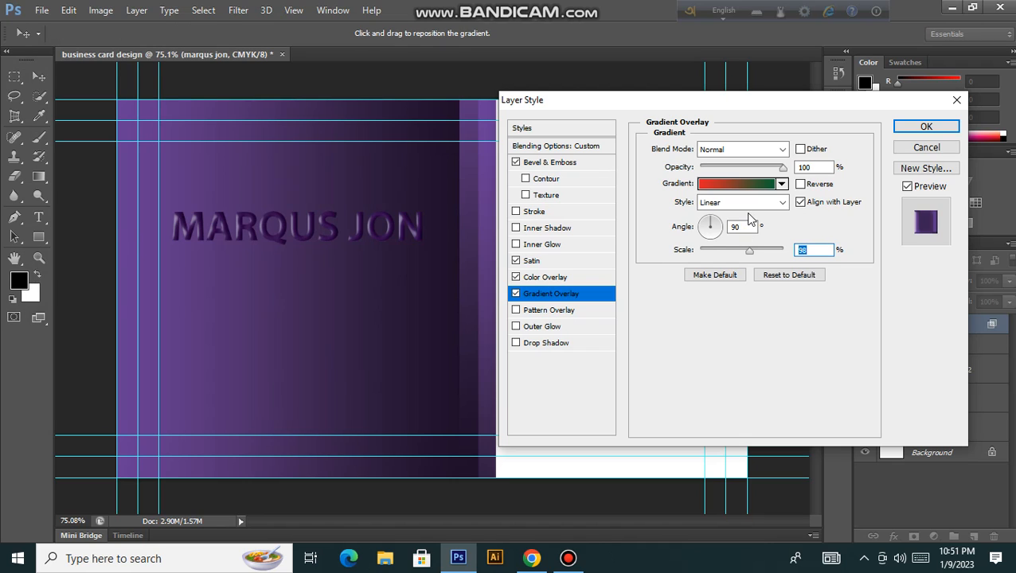
{"action": "left_click", "coordinate": [516, 293]}
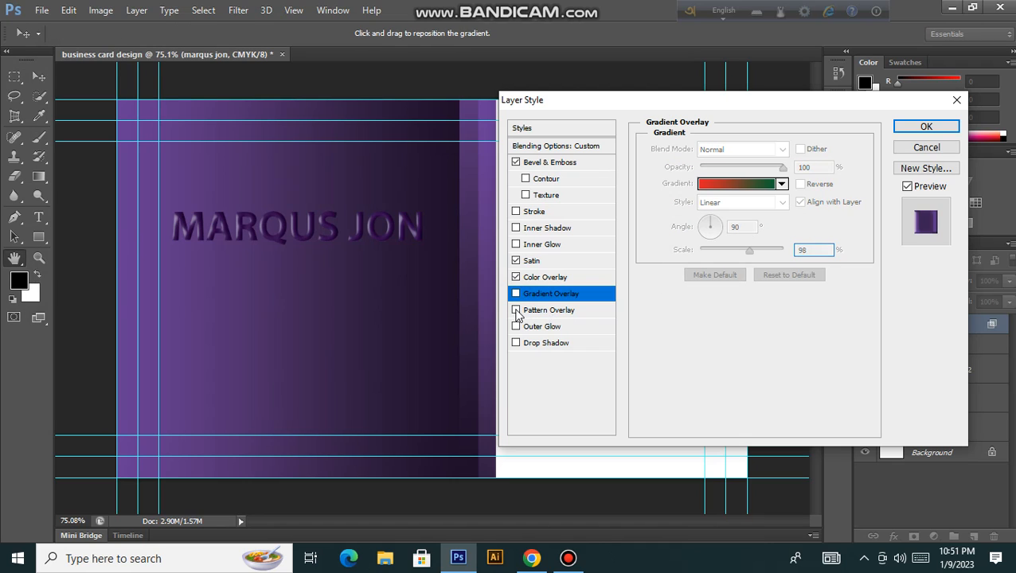
Step: Preview a grey texture Pattern Overlay, toggle Link with Layer, then switch it off
{"action": "left_click", "coordinate": [545, 312]}
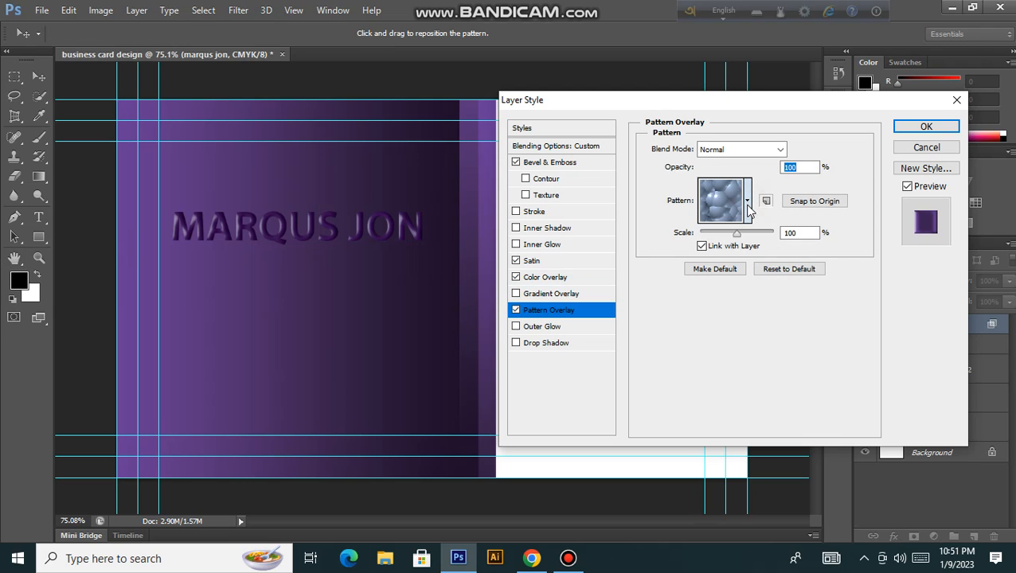
{"action": "left_click", "coordinate": [747, 201]}
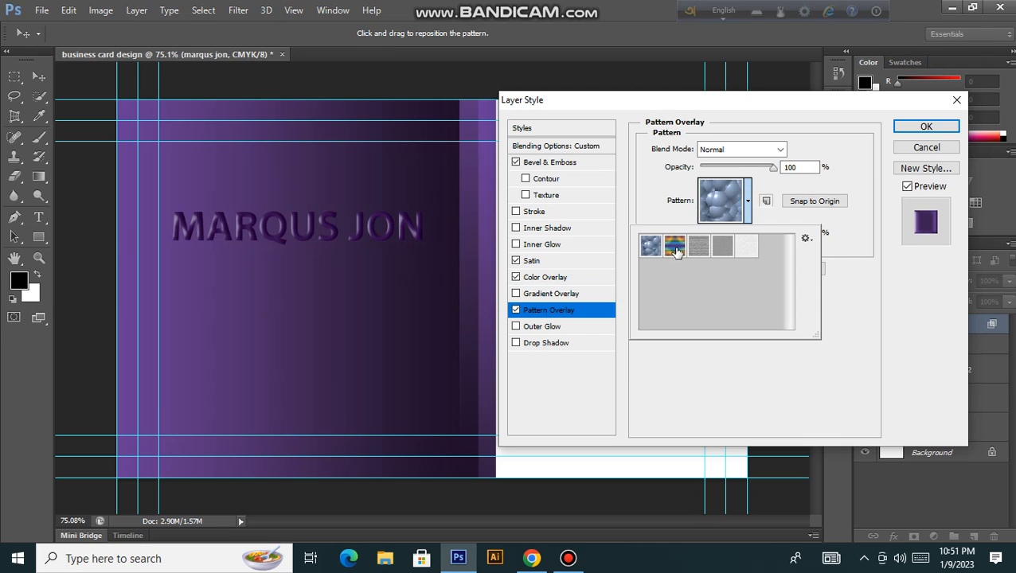
{"action": "left_click", "coordinate": [707, 248]}
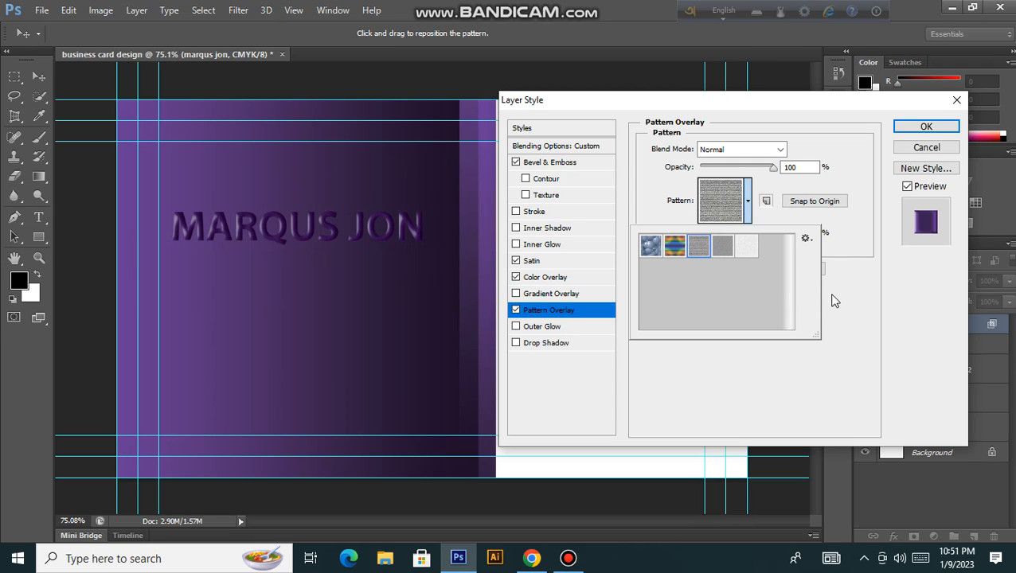
{"action": "double_click", "coordinate": [700, 246]}
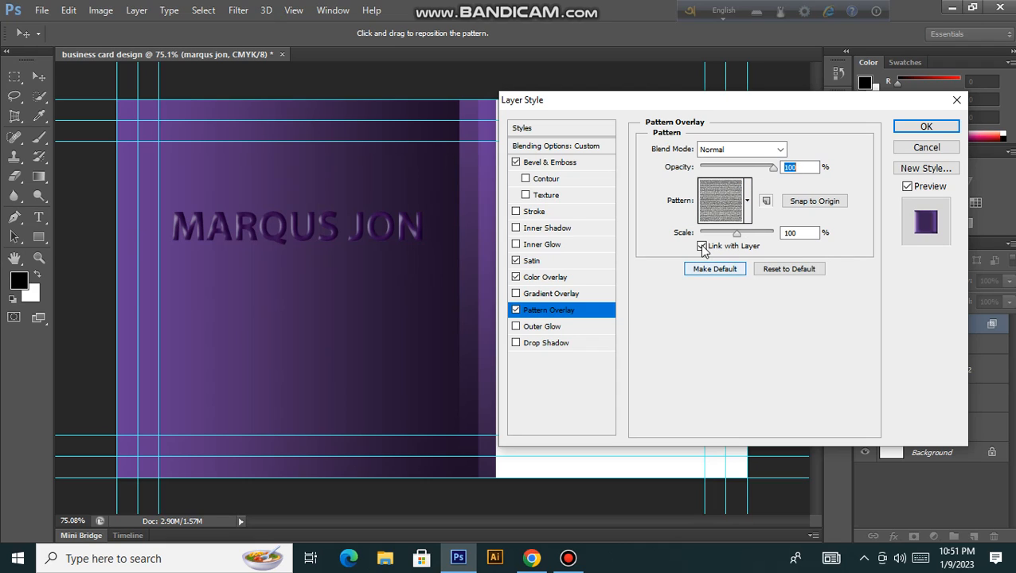
{"action": "left_click", "coordinate": [702, 246]}
{"action": "left_click", "coordinate": [702, 246]}
{"action": "left_click", "coordinate": [516, 312]}
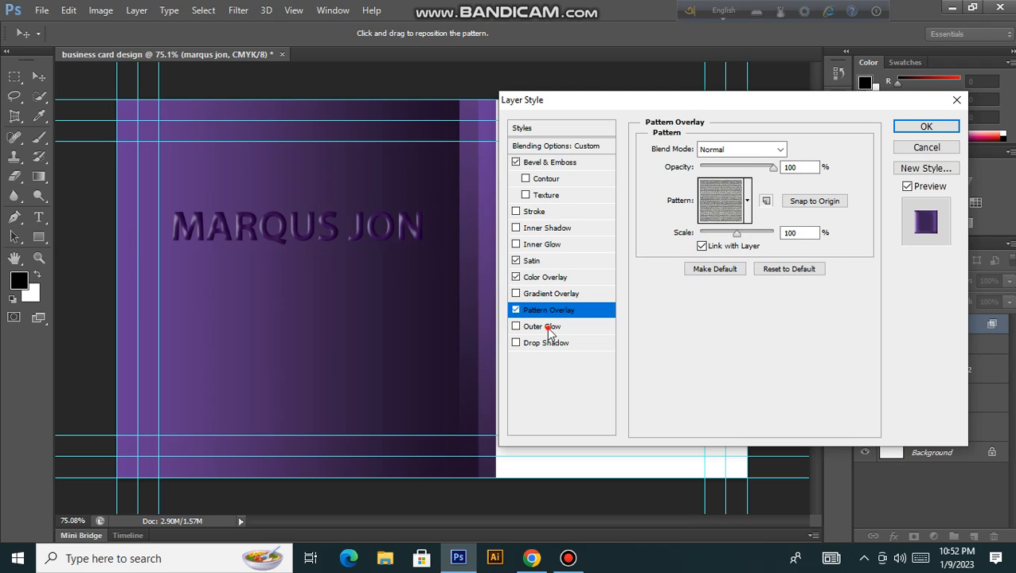
Step: Turn on Outer Glow with 1 px size and 55% spread
{"action": "left_click", "coordinate": [516, 327]}
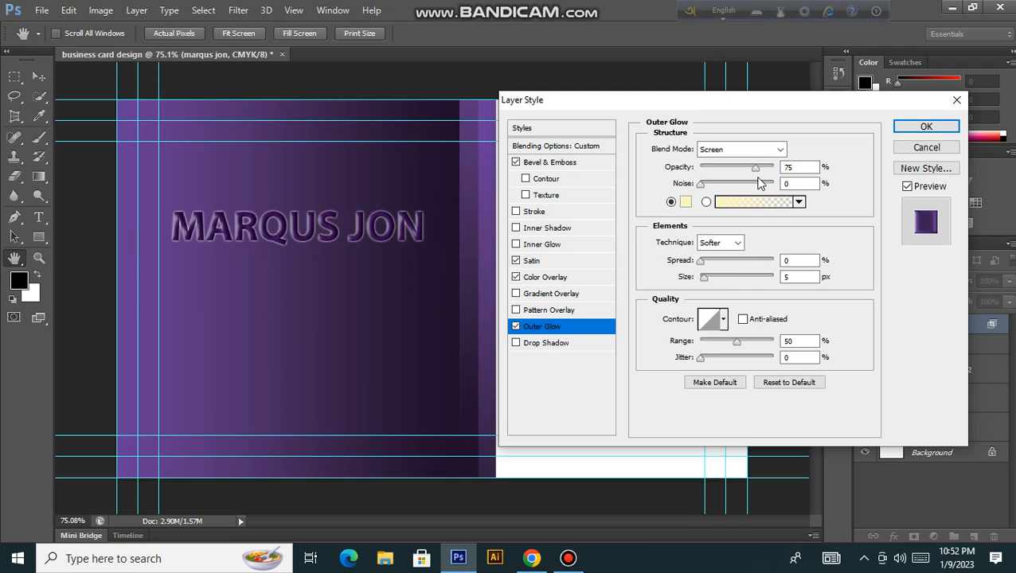
{"action": "left_click", "coordinate": [795, 277]}
{"action": "key", "text": "Down"}
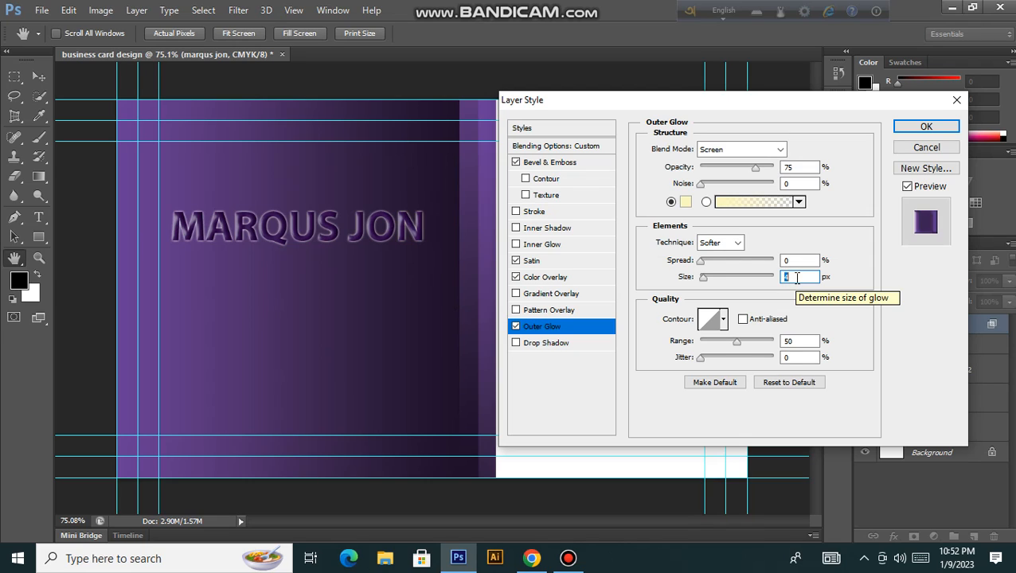
{"action": "key", "text": "Down"}
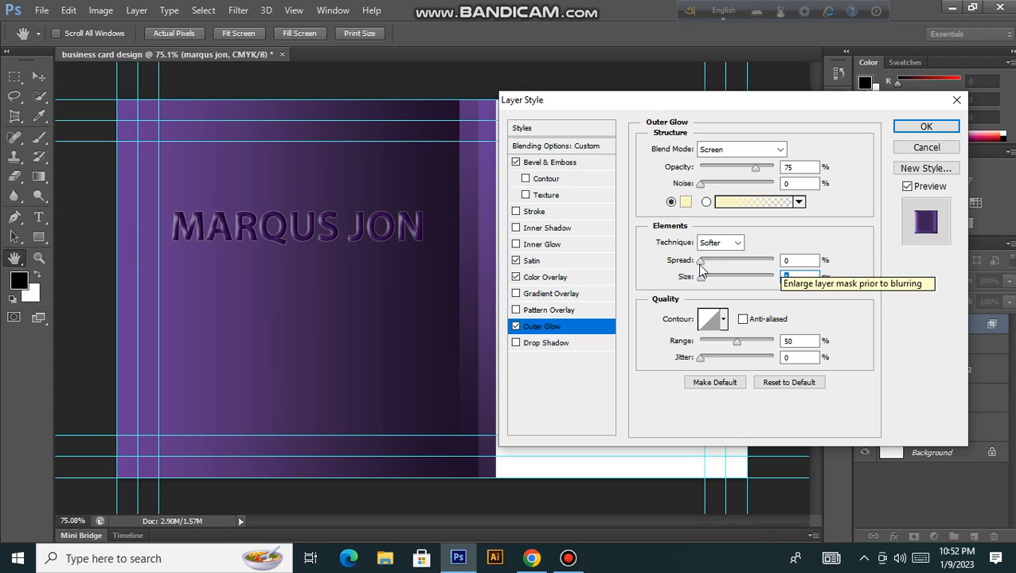
{"action": "left_click_drag", "start_coordinate": [711, 269], "coordinate": [740, 268]}
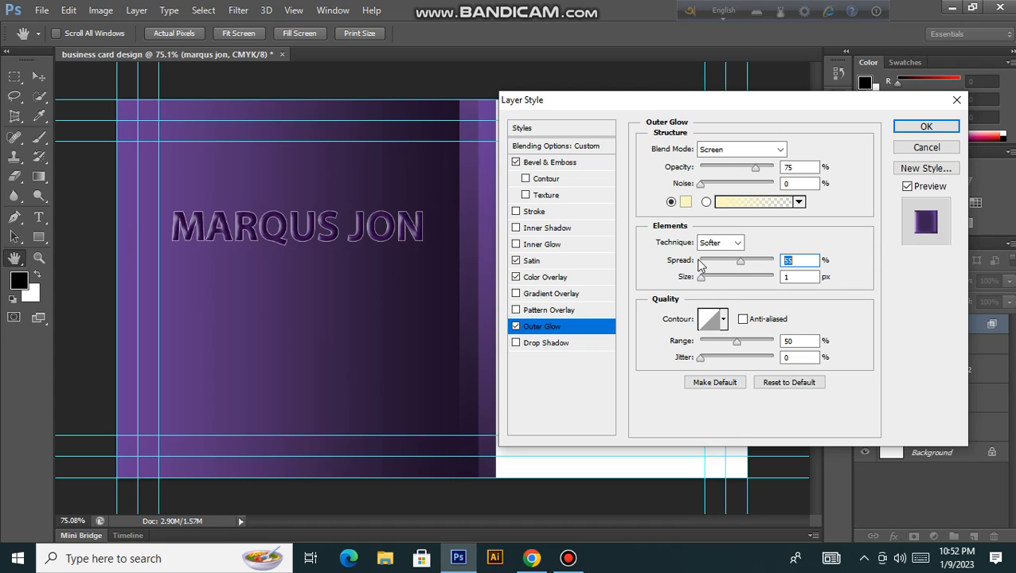
Step: Try the Precise glow technique, then set it back to Softer
{"action": "left_click", "coordinate": [720, 244]}
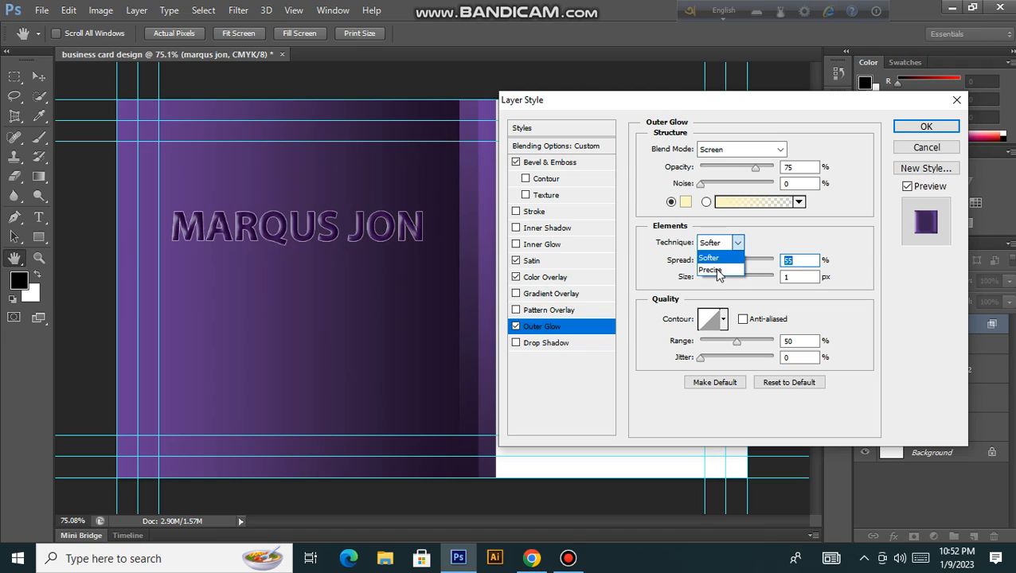
{"action": "left_click", "coordinate": [710, 271]}
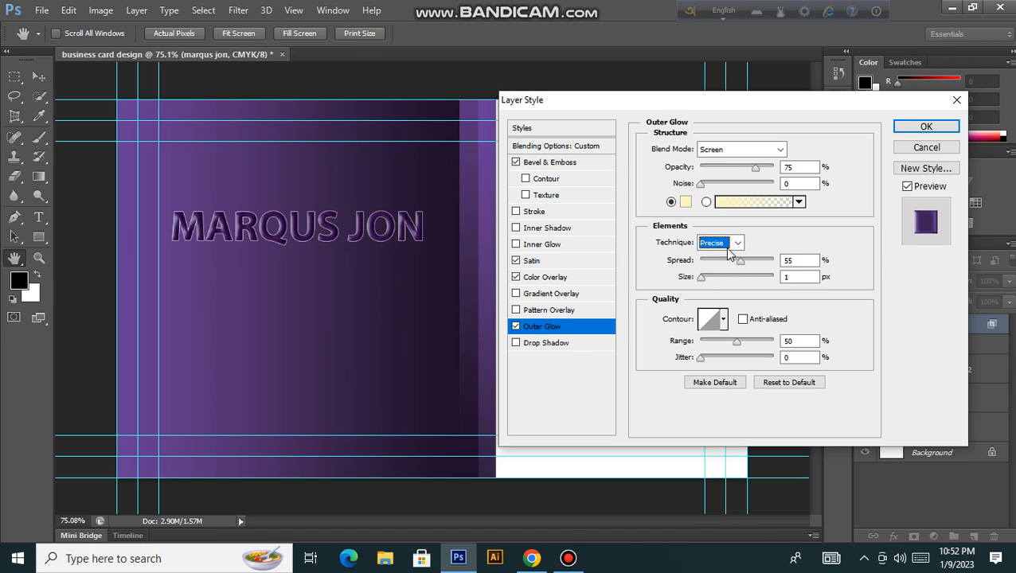
{"action": "left_click", "coordinate": [739, 242]}
{"action": "left_click", "coordinate": [711, 258]}
Step: Enable Drop Shadow with a 3 px distance, keeping 5 px size and 75% opacity
{"action": "left_click", "coordinate": [544, 343]}
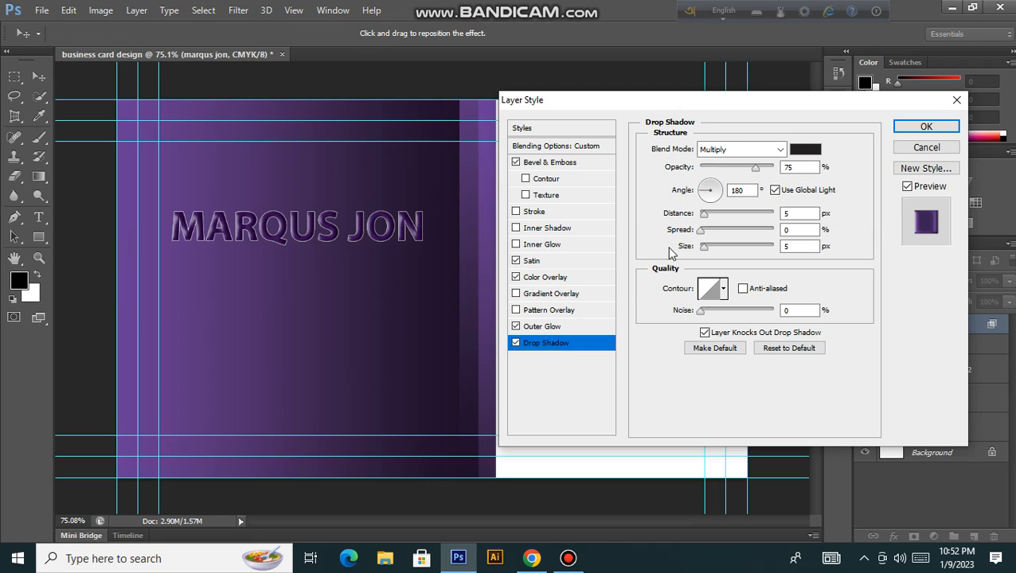
{"action": "left_click", "coordinate": [794, 214]}
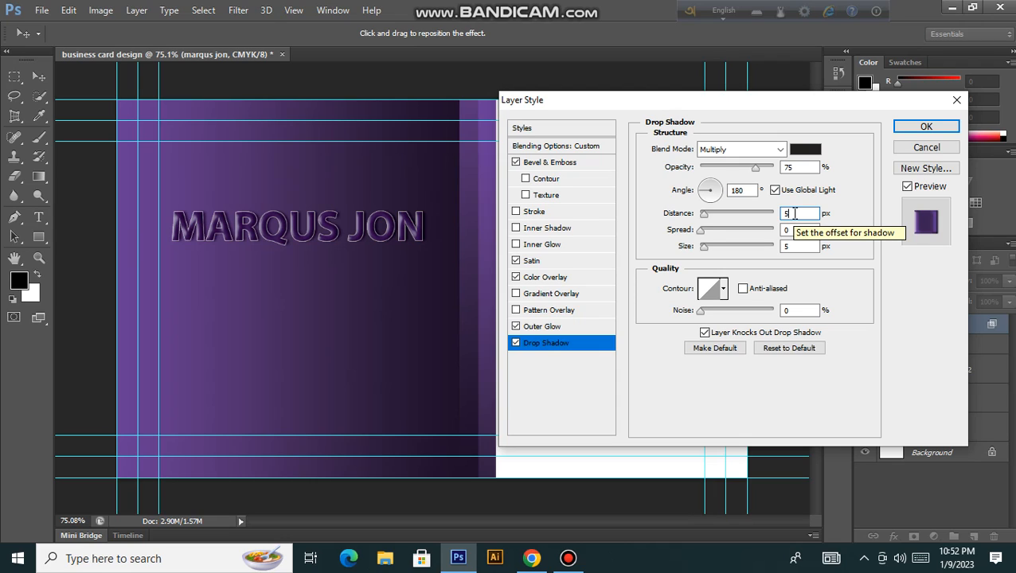
{"action": "key", "text": "Up"}
{"action": "key", "text": "Up"}
{"action": "key", "text": "Up"}
{"action": "key", "text": "Up"}
{"action": "key", "text": "Up"}
{"action": "key", "text": "Up"}
{"action": "key", "text": "Up"}
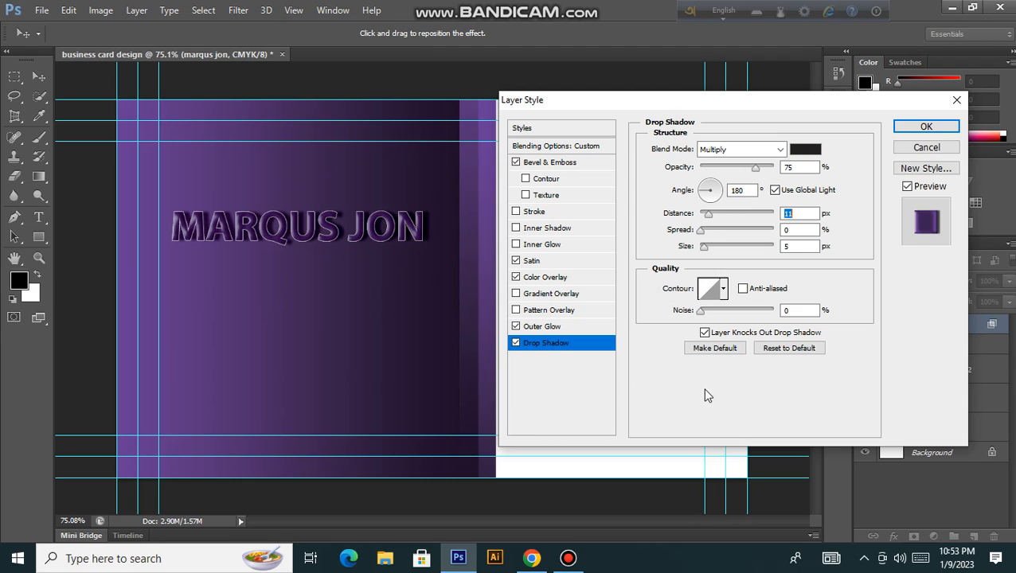
{"action": "type", "text": "3"}
{"action": "type", "text": "9"}
Step: Apply the layer styles and toggle the text's effects on and off to compare
{"action": "key", "text": "Return"}
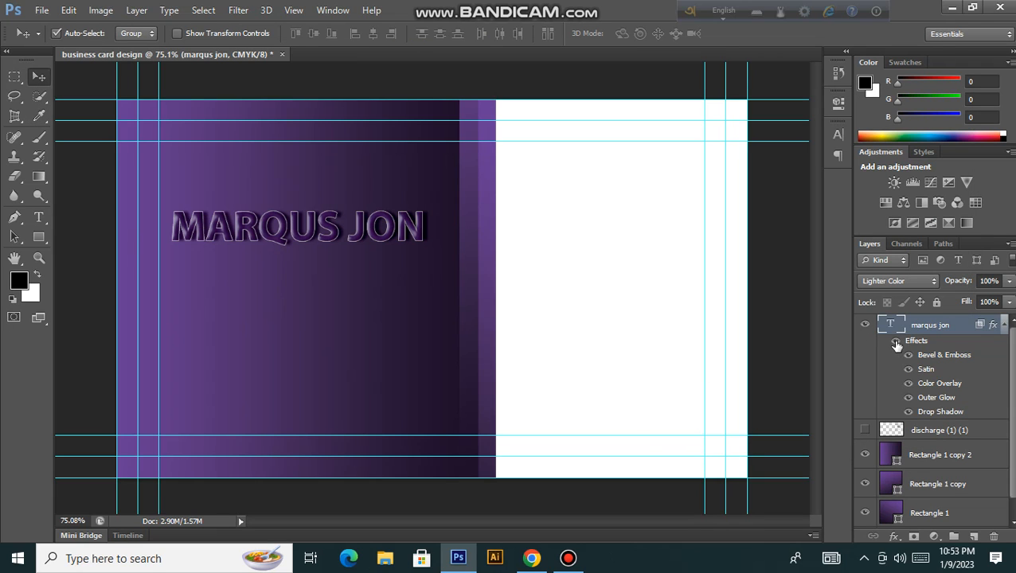
{"action": "left_click", "coordinate": [896, 343]}
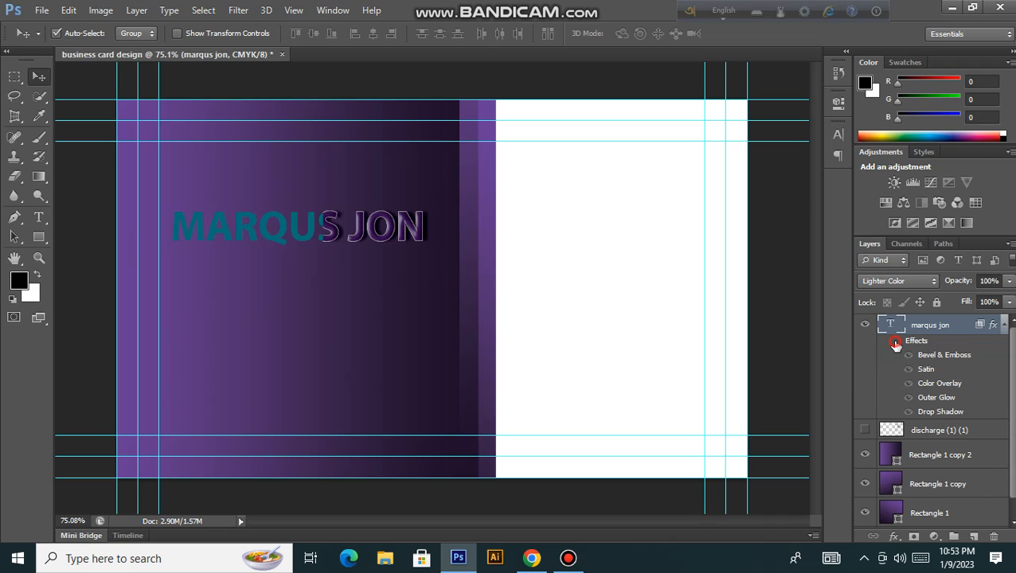
{"action": "left_click", "coordinate": [895, 343]}
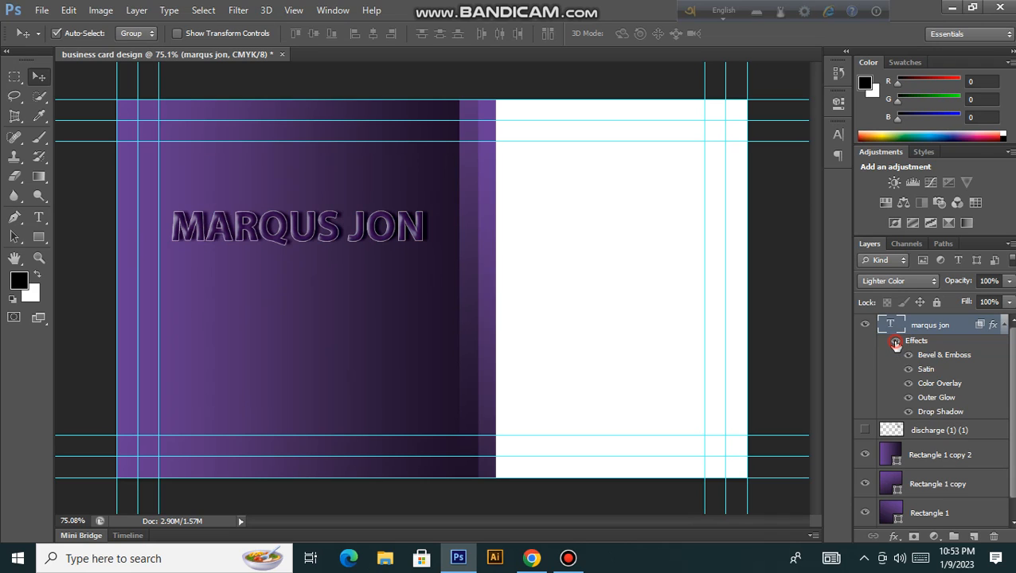
{"action": "left_click", "coordinate": [895, 343]}
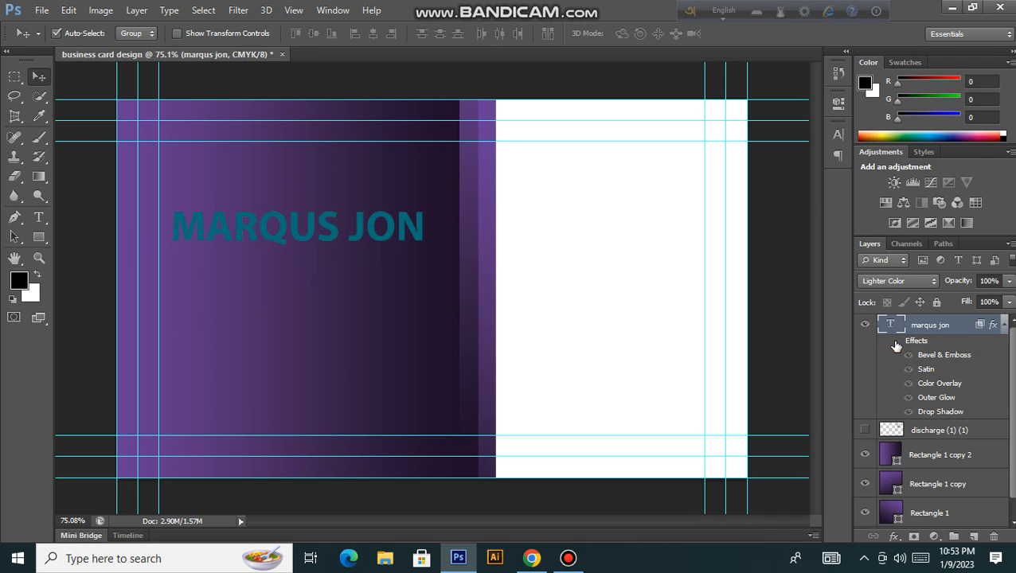
{"action": "left_click", "coordinate": [896, 343]}
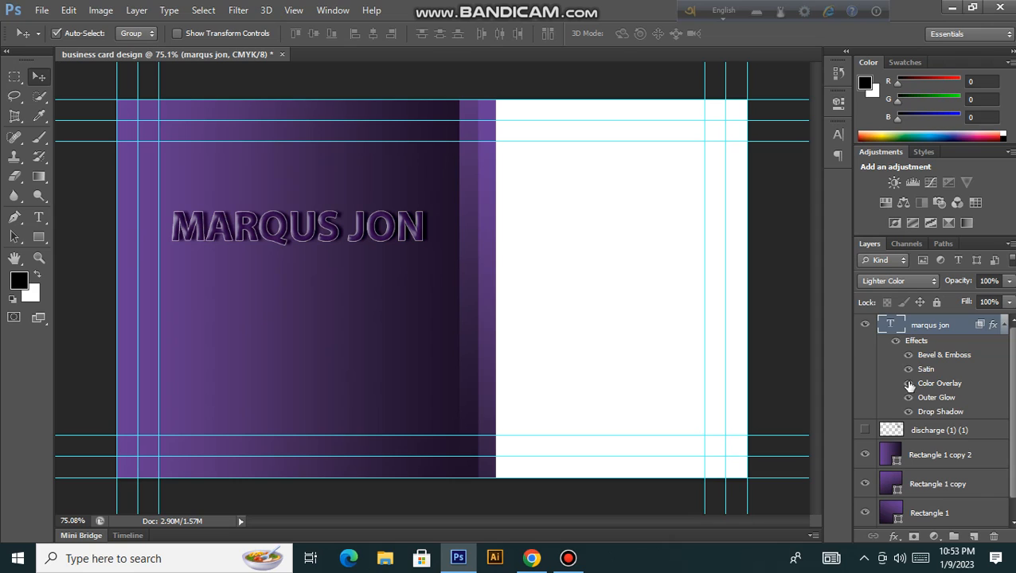
{"action": "left_click", "coordinate": [908, 383]}
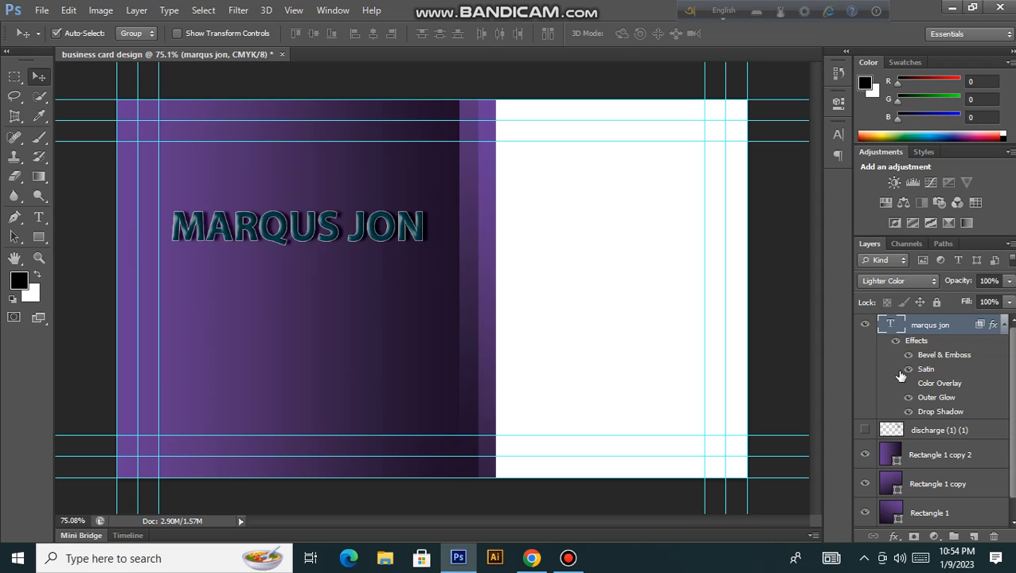
{"action": "left_click", "coordinate": [894, 342]}
{"action": "left_click", "coordinate": [894, 342]}
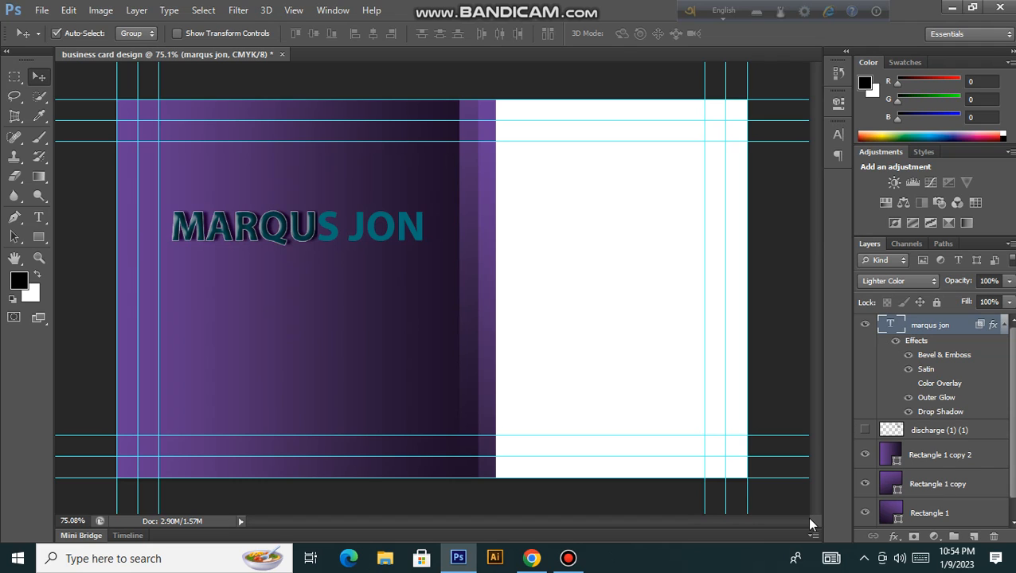